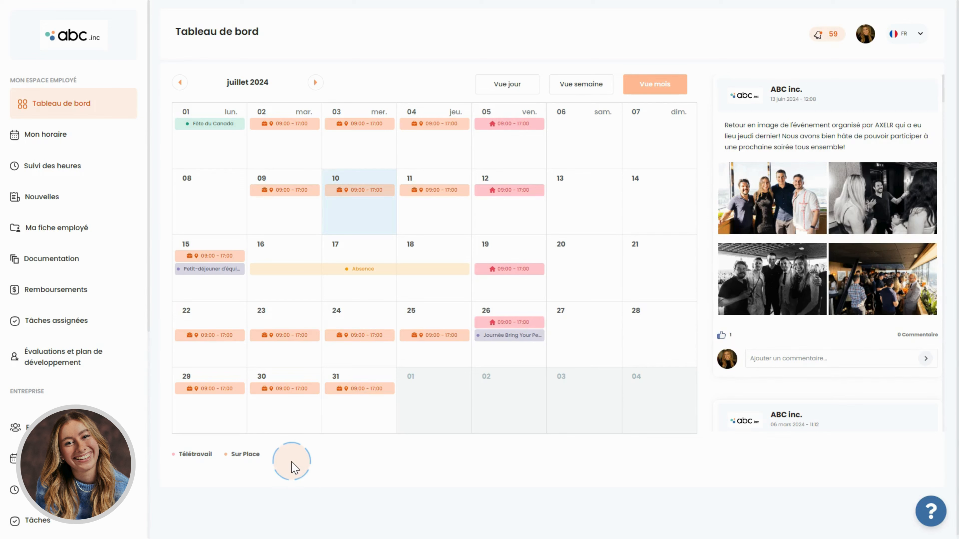
Open the company settings and expand the Informations générales et logos section to review its fields
{"action": "scroll", "coordinate": [120, 370], "scroll_direction": "down", "scroll_amount": 3}
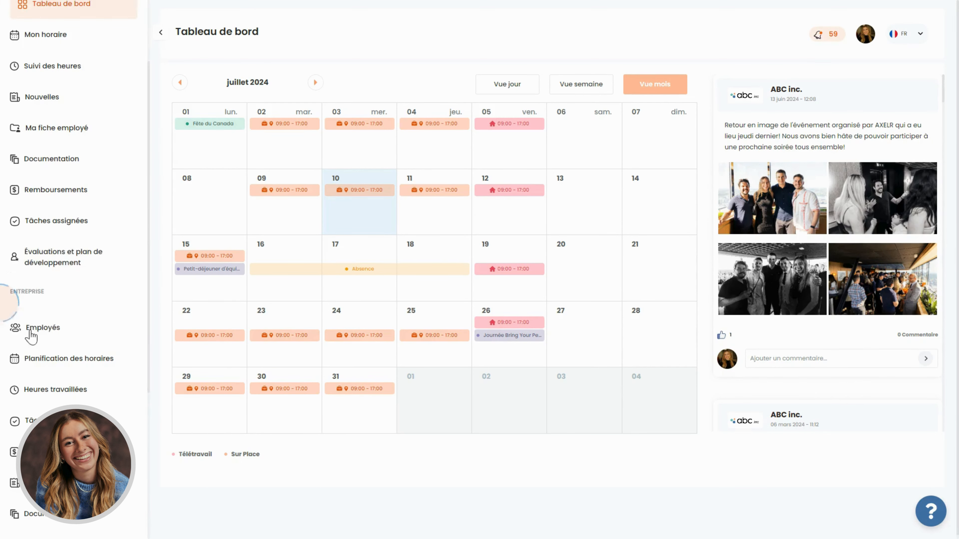
{"action": "scroll", "coordinate": [70, 313], "scroll_direction": "down", "scroll_amount": 6}
{"action": "scroll", "coordinate": [87, 378], "scroll_direction": "down", "scroll_amount": 1}
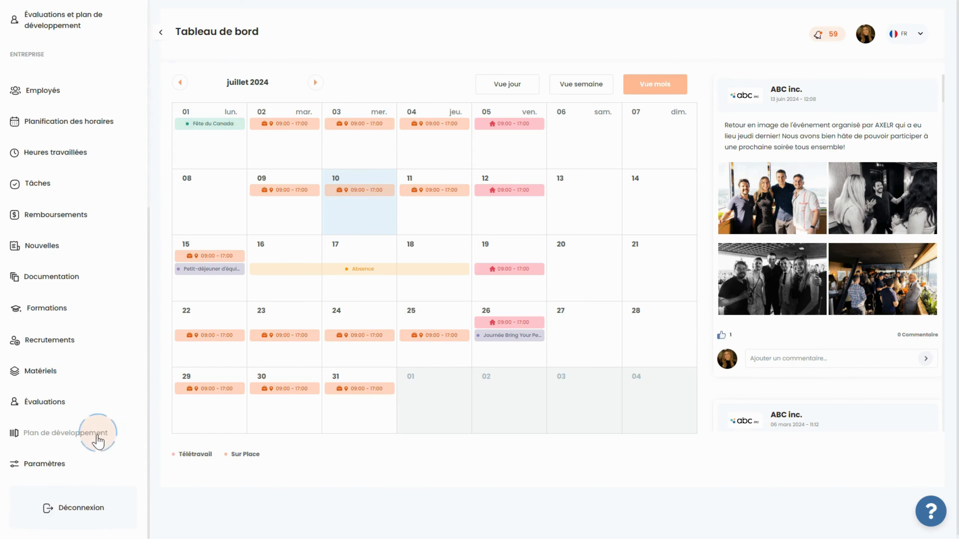
{"action": "left_click", "coordinate": [70, 463]}
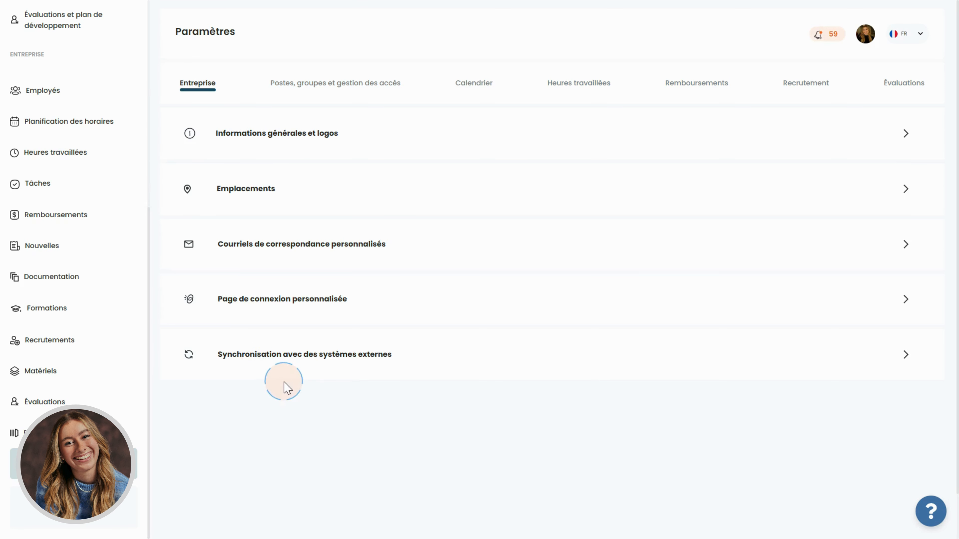
{"action": "left_click", "coordinate": [280, 141]}
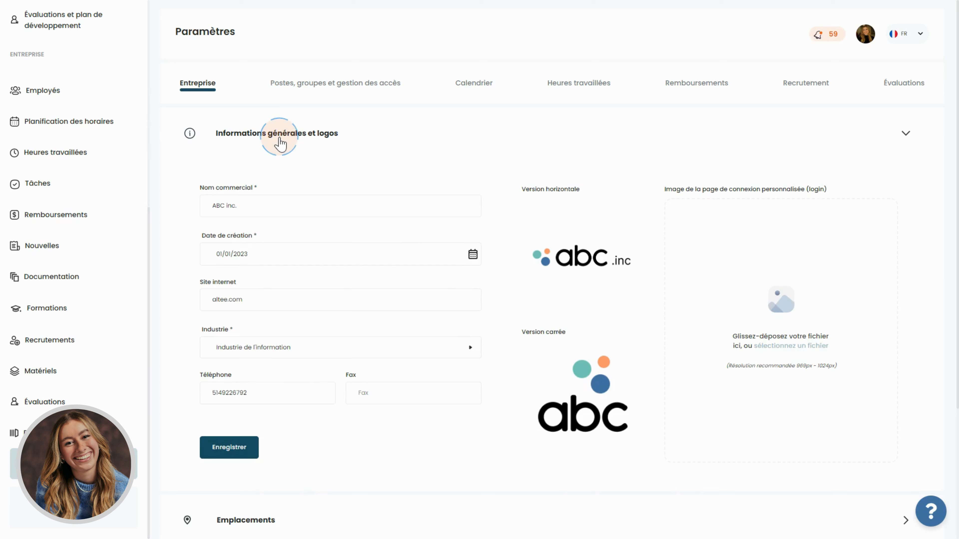
Expand the Emplacements and Courriels de correspondance personnalisés sections to examine the office locations and correspondence email options
{"action": "scroll", "coordinate": [377, 340], "scroll_direction": "down", "scroll_amount": 5}
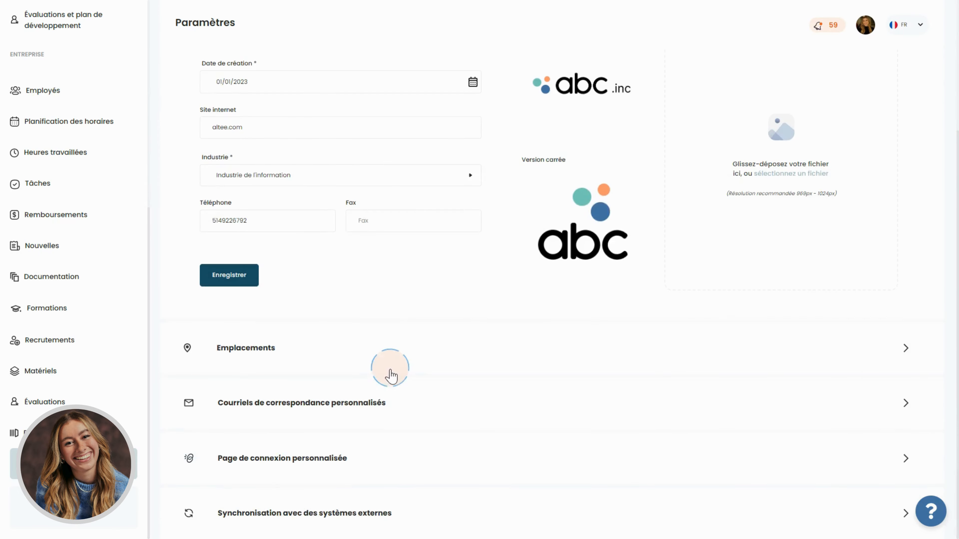
{"action": "left_click", "coordinate": [384, 353]}
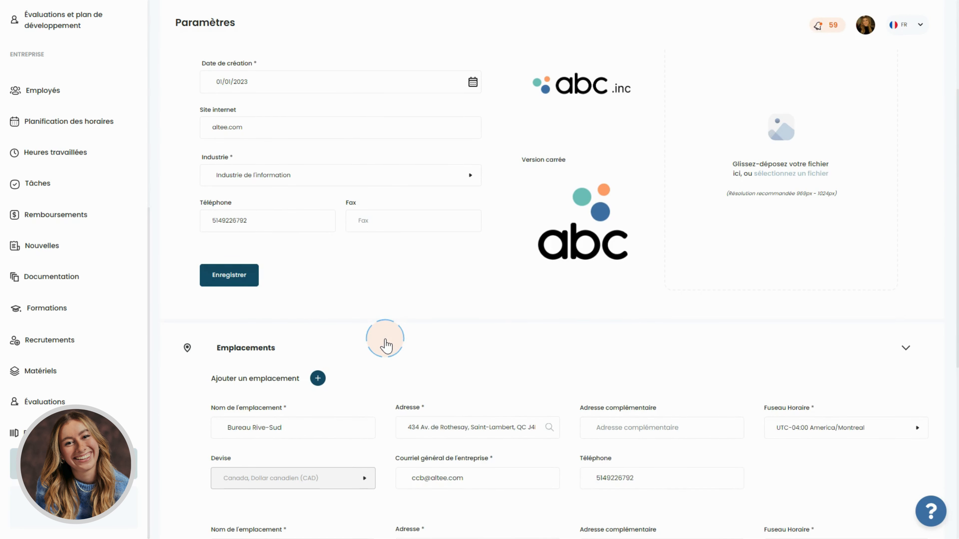
{"action": "scroll", "coordinate": [386, 344], "scroll_direction": "down", "scroll_amount": 8}
{"action": "left_click", "coordinate": [355, 393]}
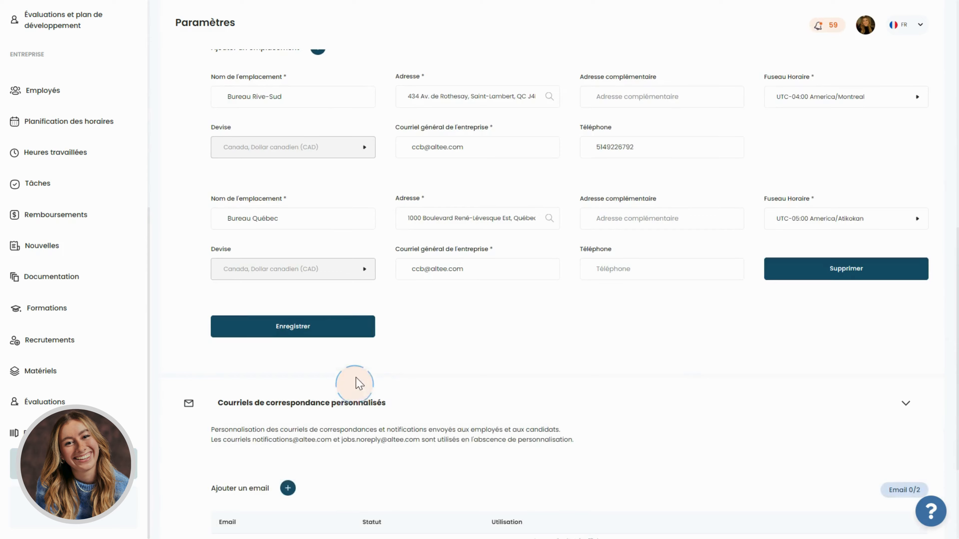
Expand the Page de connexion personnalisée and Synchronisation avec des systèmes externes sections to examine the login URL and external connection settings
{"action": "scroll", "coordinate": [357, 377], "scroll_direction": "down", "scroll_amount": 2}
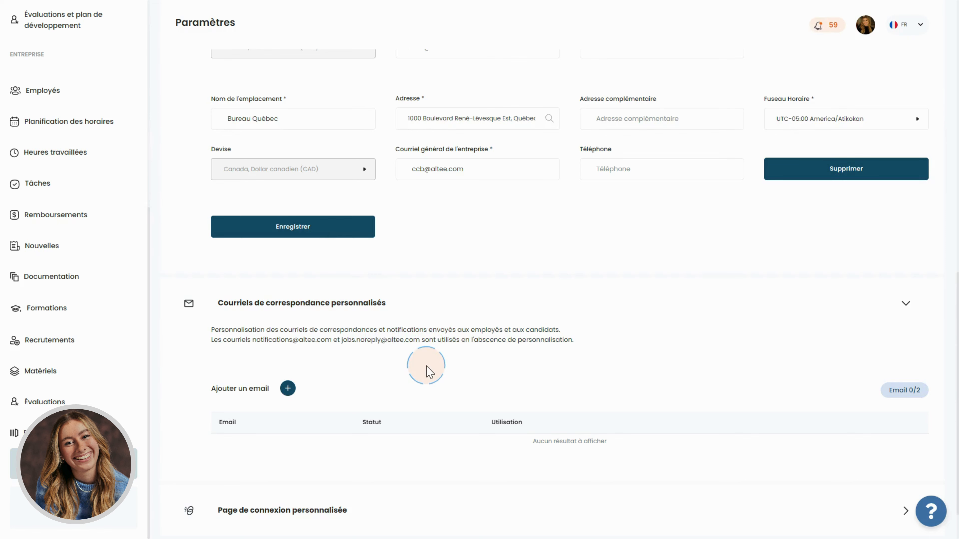
{"action": "scroll", "coordinate": [425, 369], "scroll_direction": "down", "scroll_amount": 1}
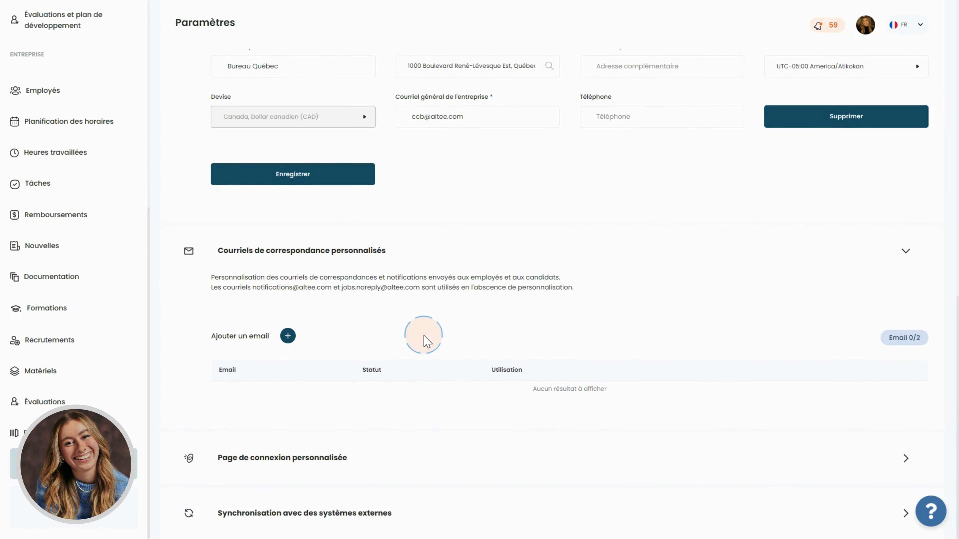
{"action": "left_click", "coordinate": [377, 457]}
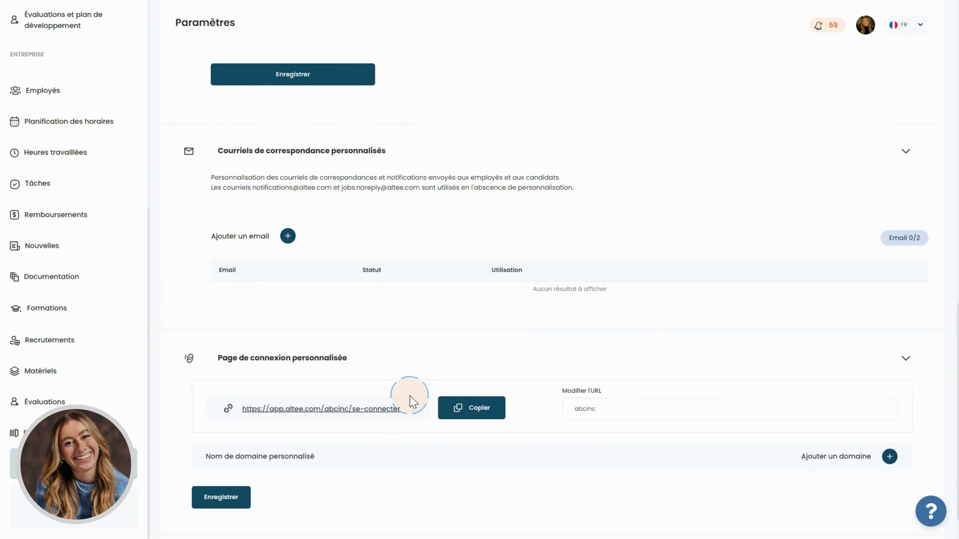
{"action": "scroll", "coordinate": [401, 408], "scroll_direction": "down", "scroll_amount": 1}
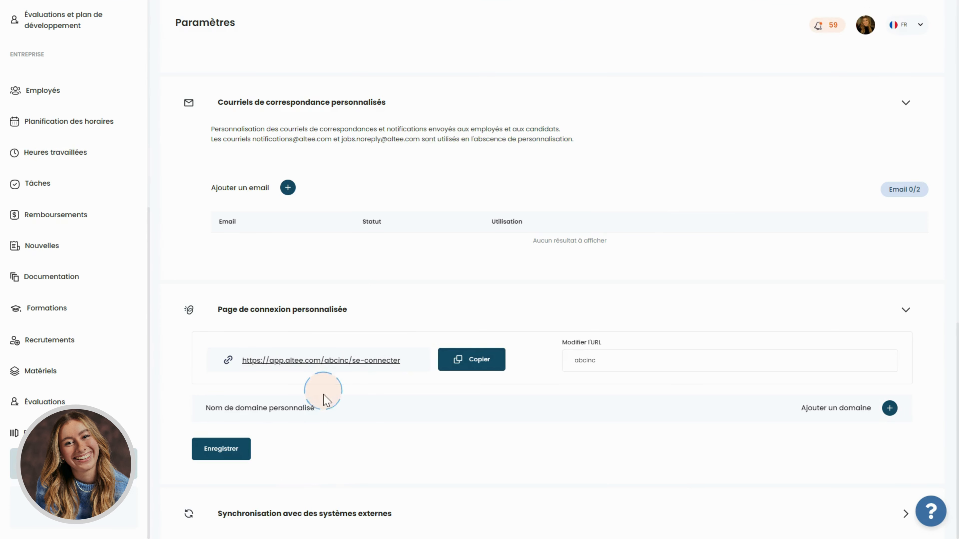
{"action": "left_click", "coordinate": [358, 513]}
{"action": "scroll", "coordinate": [343, 437], "scroll_direction": "down", "scroll_amount": 3}
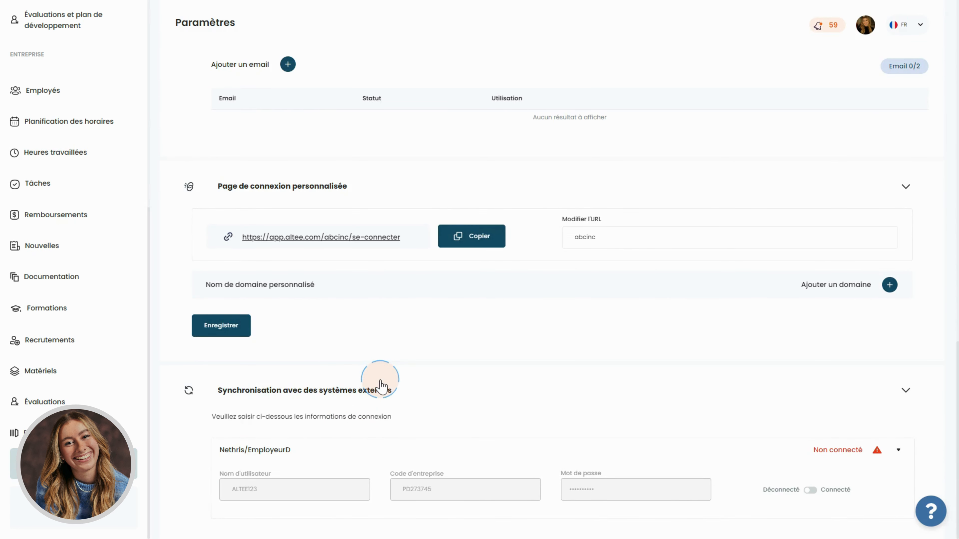
Show the Postes list in the positions, groups and access settings and view which employees hold the Comptable position
{"action": "scroll", "coordinate": [380, 385], "scroll_direction": "up", "scroll_amount": 20}
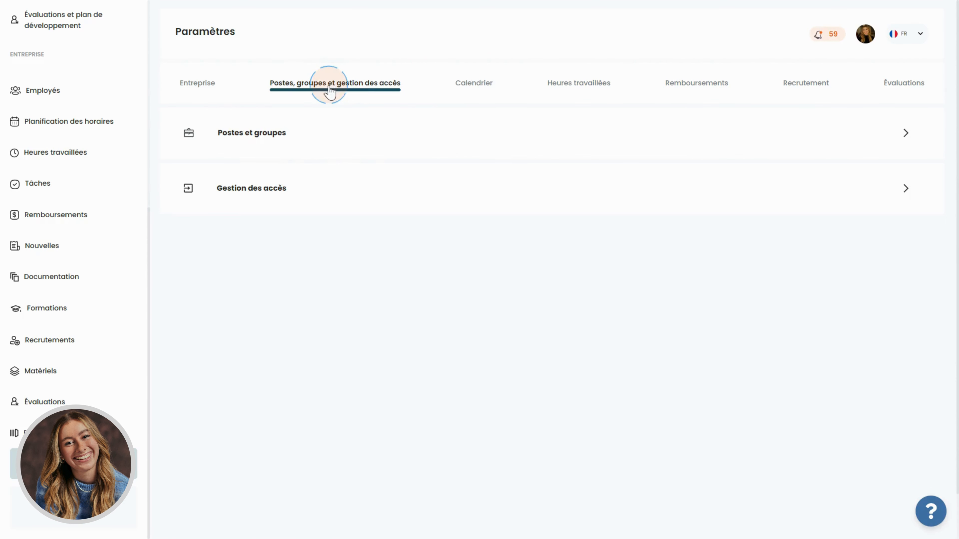
{"action": "left_click", "coordinate": [349, 146]}
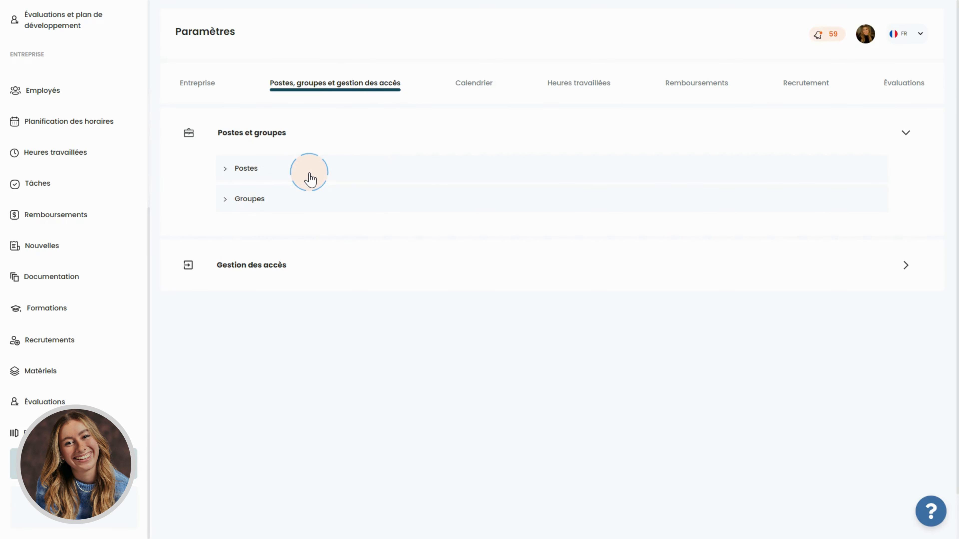
{"action": "left_click", "coordinate": [310, 177]}
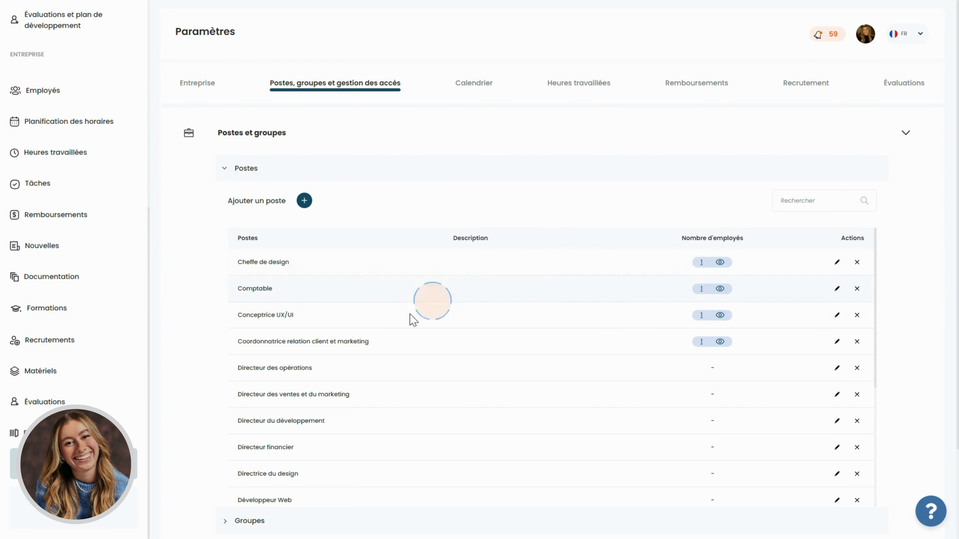
{"action": "left_click", "coordinate": [699, 292]}
{"action": "left_click", "coordinate": [600, 227]}
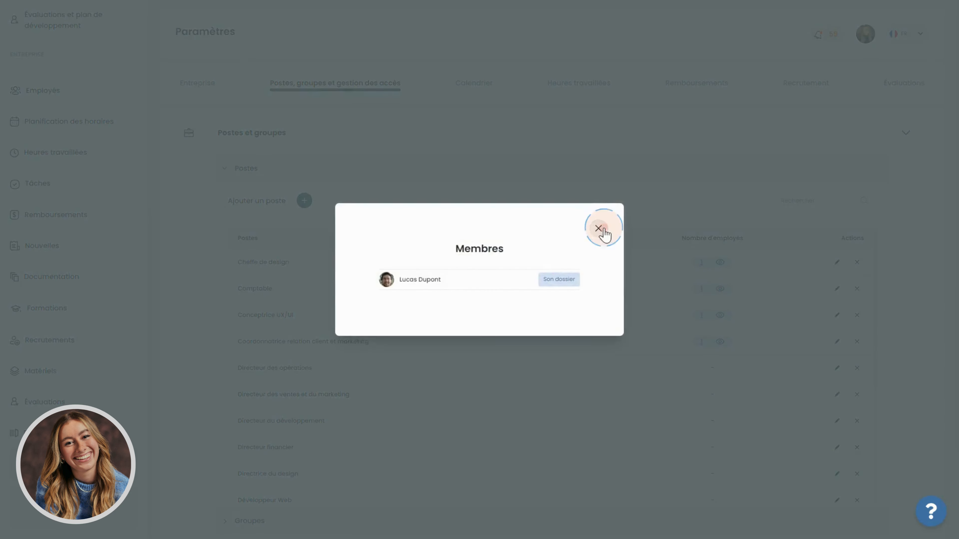
Look through the rest of the positions, collapse that list and expand the Groupes list
{"action": "scroll", "coordinate": [615, 319], "scroll_direction": "down", "scroll_amount": 5}
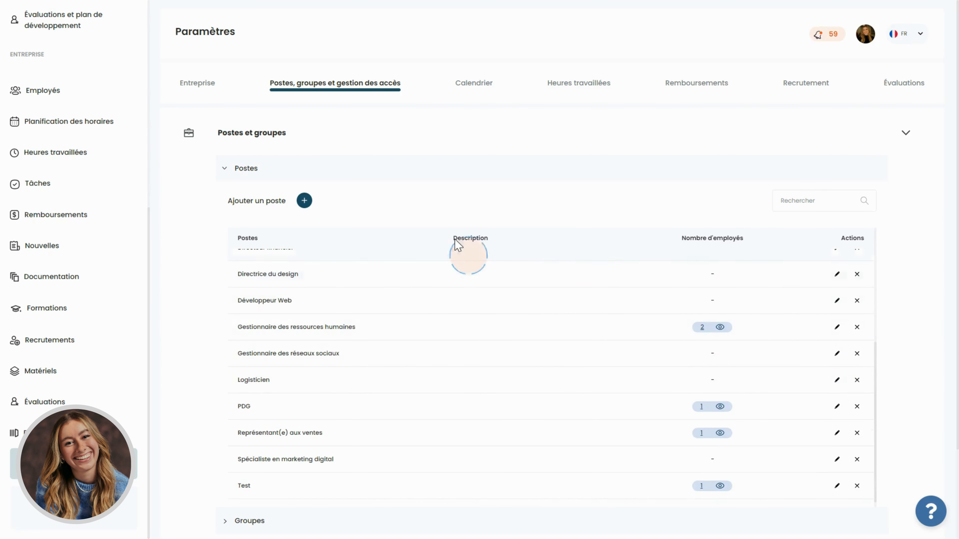
{"action": "left_click", "coordinate": [408, 174]}
{"action": "left_click", "coordinate": [317, 200]}
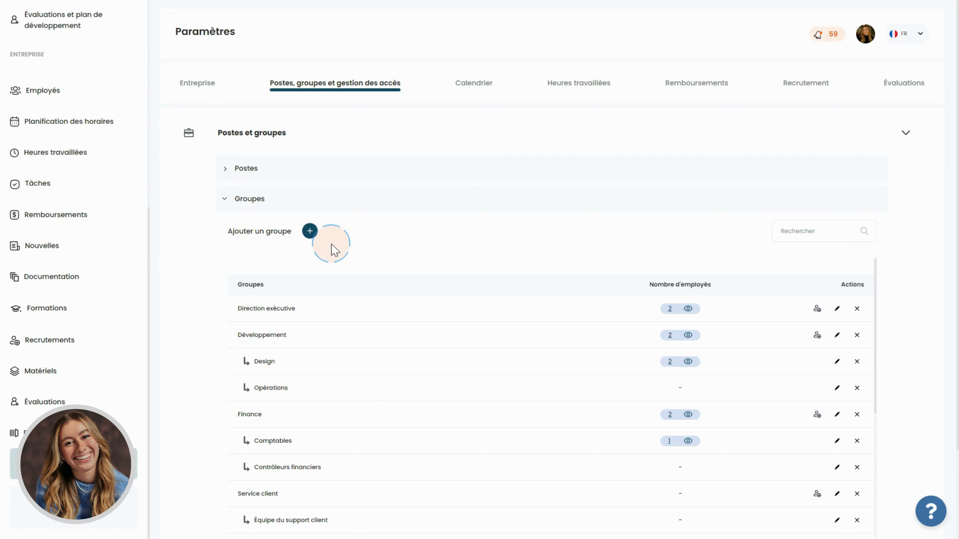
Open the Emploi details in the file of the Directeur du développement and view the available position options
{"action": "left_click", "coordinate": [90, 97]}
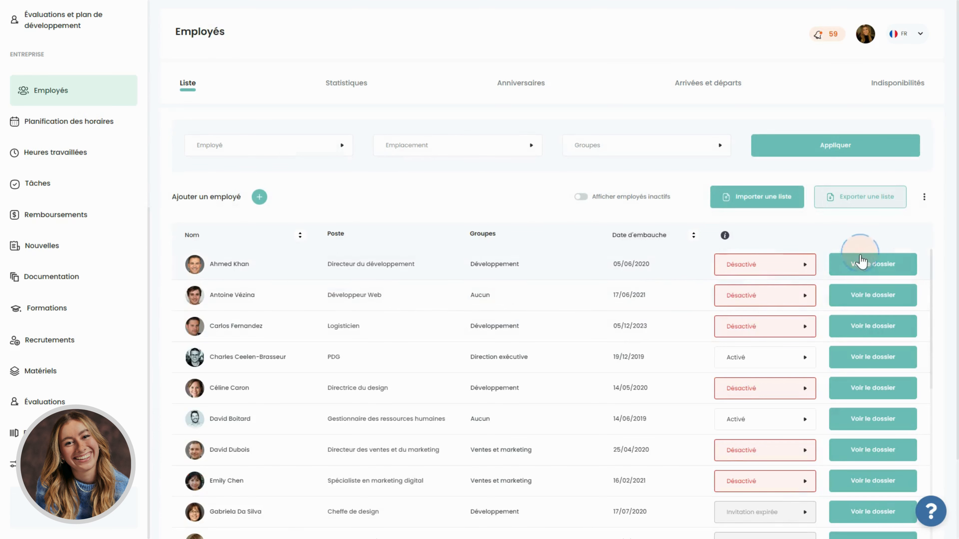
{"action": "left_click", "coordinate": [852, 269]}
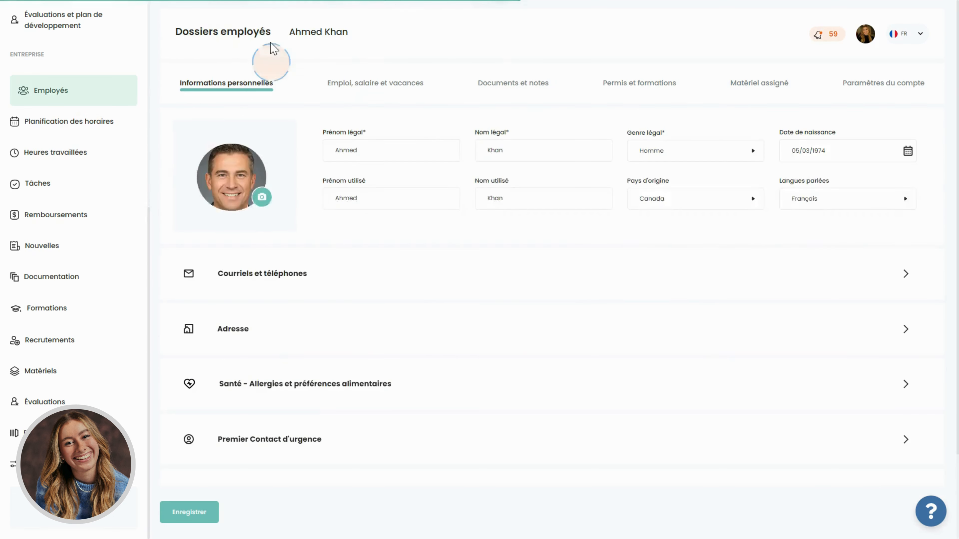
{"action": "left_click", "coordinate": [396, 87]}
{"action": "left_click", "coordinate": [337, 141]}
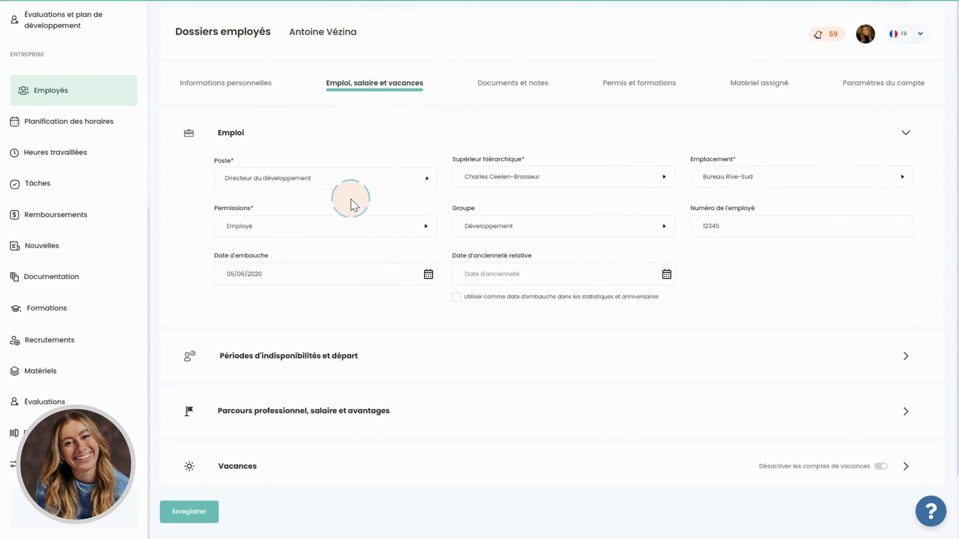
{"action": "left_click", "coordinate": [295, 180]}
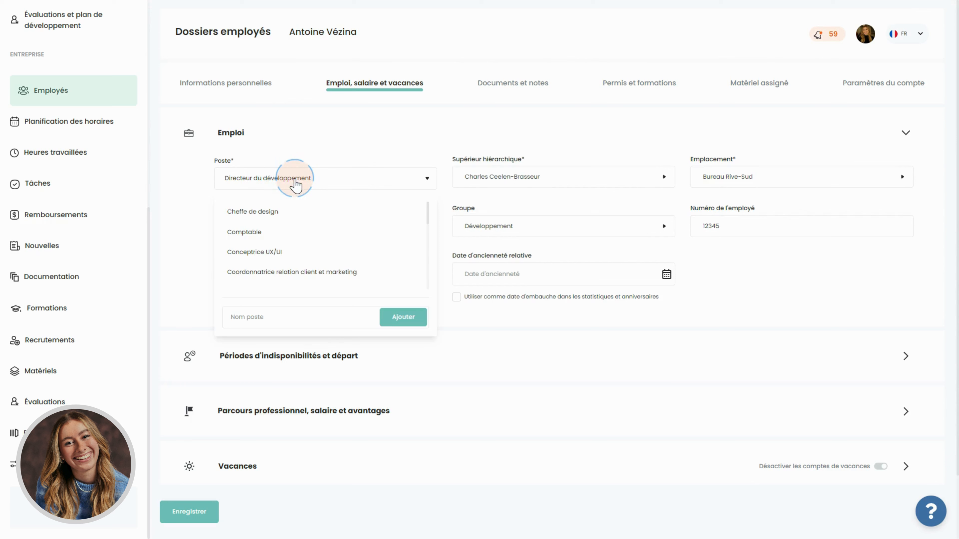
{"action": "left_click", "coordinate": [296, 183]}
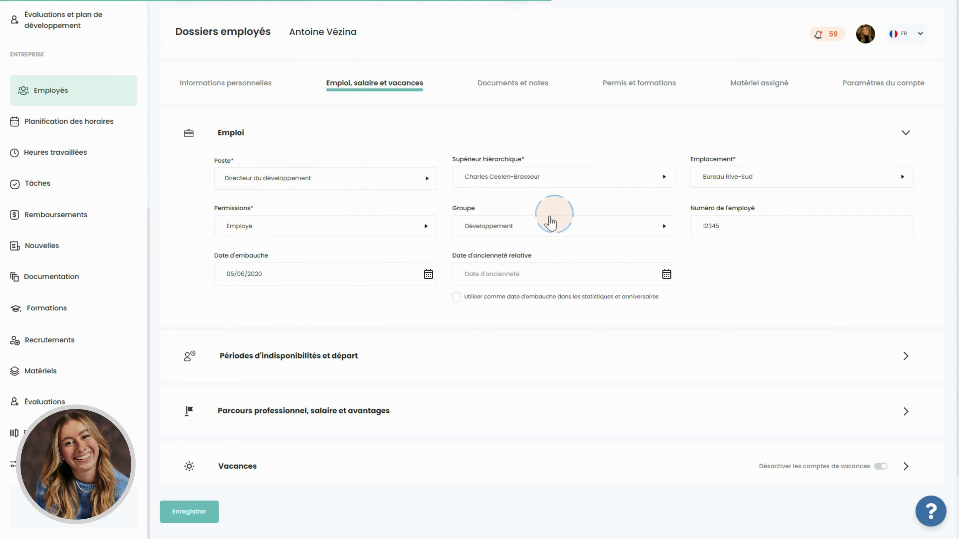
Try assigning the employee to several groups, including Développement, Design and Finance
{"action": "left_click", "coordinate": [519, 238]}
{"action": "left_click", "coordinate": [491, 276]}
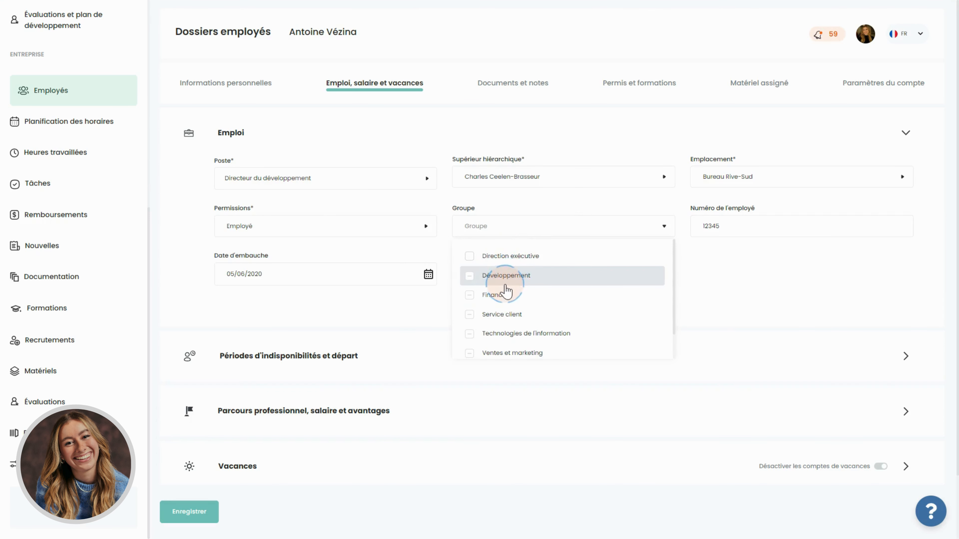
{"action": "left_click", "coordinate": [511, 278]}
{"action": "left_click", "coordinate": [491, 299]}
{"action": "left_click", "coordinate": [490, 334]}
{"action": "scroll", "coordinate": [489, 335], "scroll_direction": "down", "scroll_amount": 3}
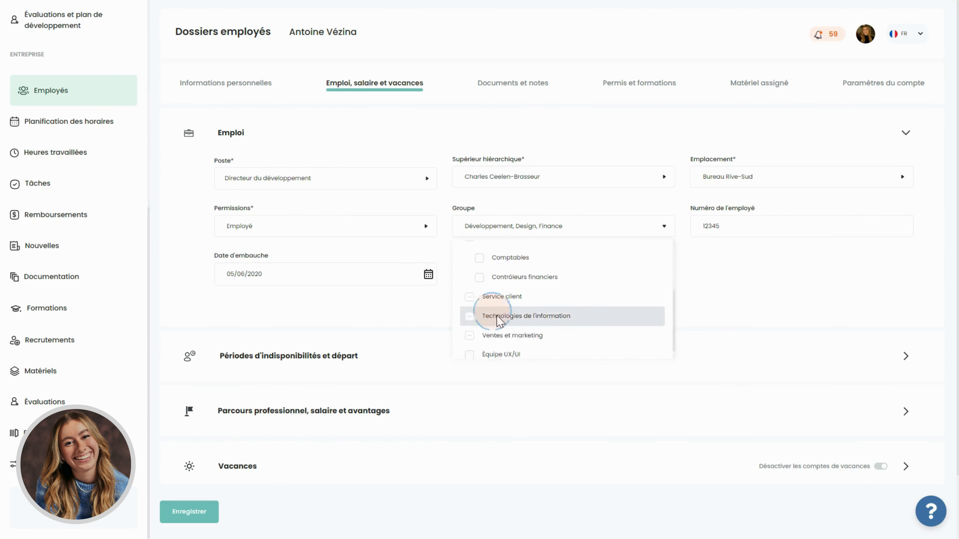
{"action": "left_click", "coordinate": [491, 316]}
{"action": "left_click", "coordinate": [489, 338]}
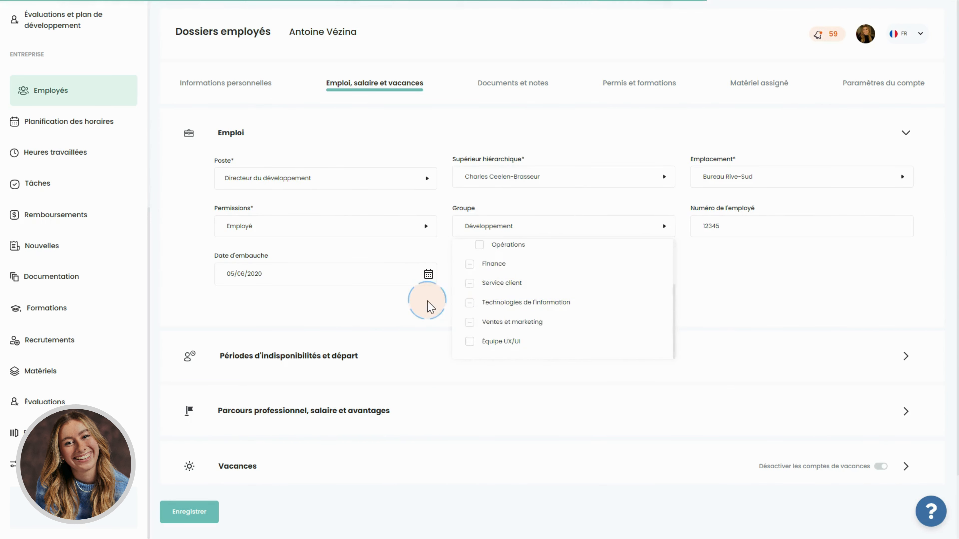
{"action": "left_click", "coordinate": [429, 304]}
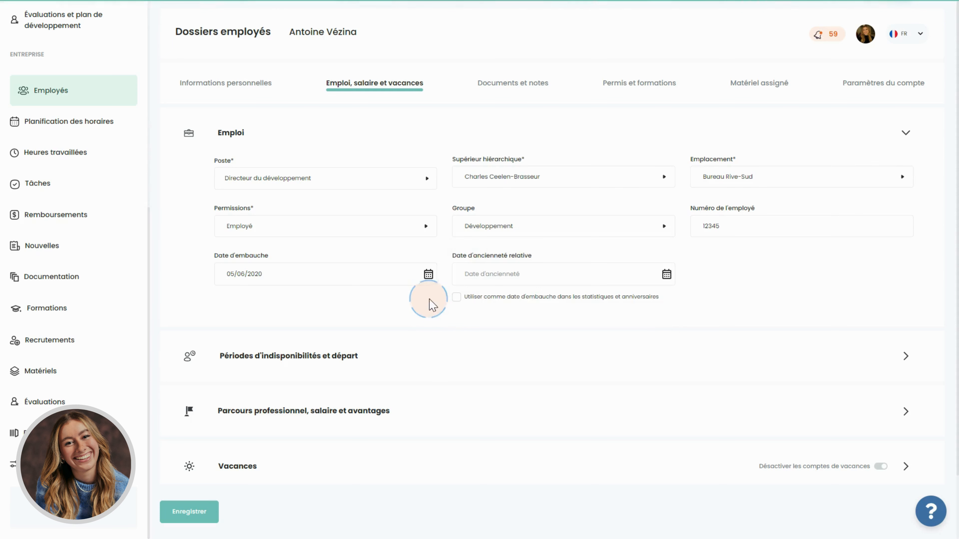
Check the available group options again and save the employee's file
{"action": "left_click", "coordinate": [500, 236]}
{"action": "scroll", "coordinate": [497, 281], "scroll_direction": "down", "scroll_amount": 1}
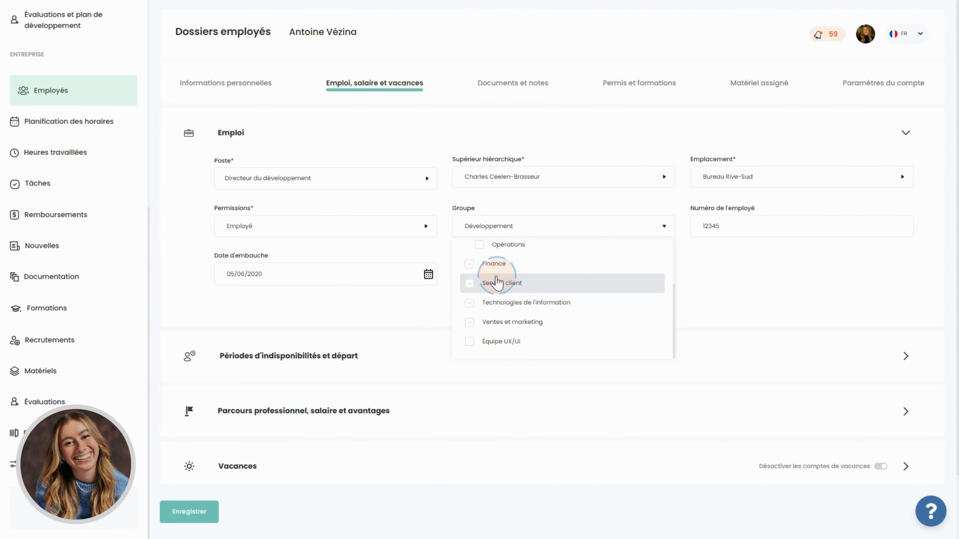
{"action": "left_click", "coordinate": [417, 293]}
{"action": "left_click", "coordinate": [188, 513]}
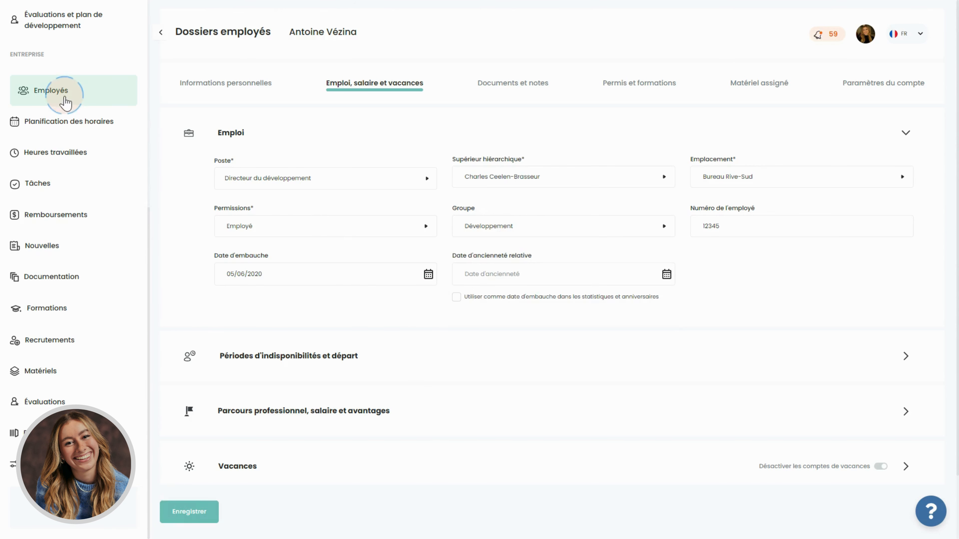
Return to the employee list, open the form for adding an employee and view its position options
{"action": "left_click", "coordinate": [64, 99]}
{"action": "left_click", "coordinate": [260, 198]}
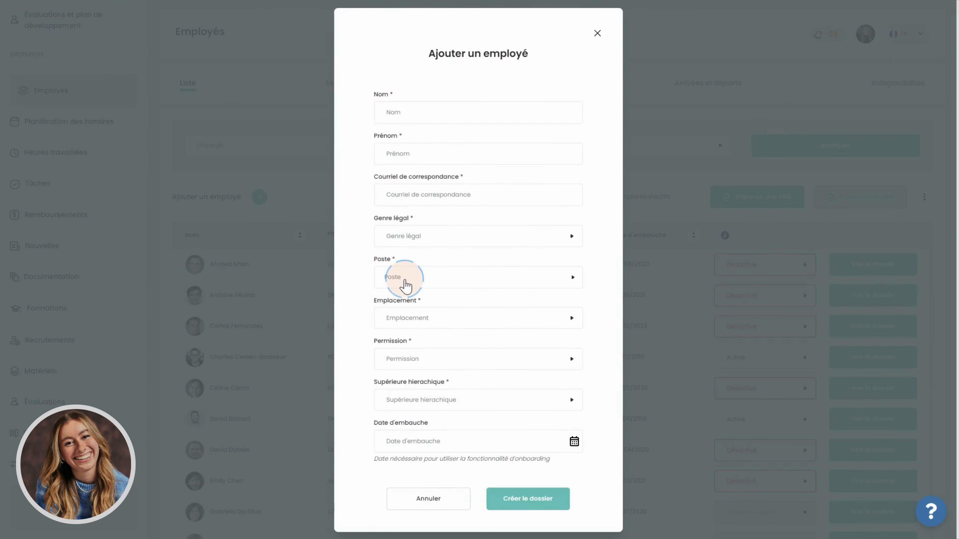
{"action": "left_click", "coordinate": [405, 285]}
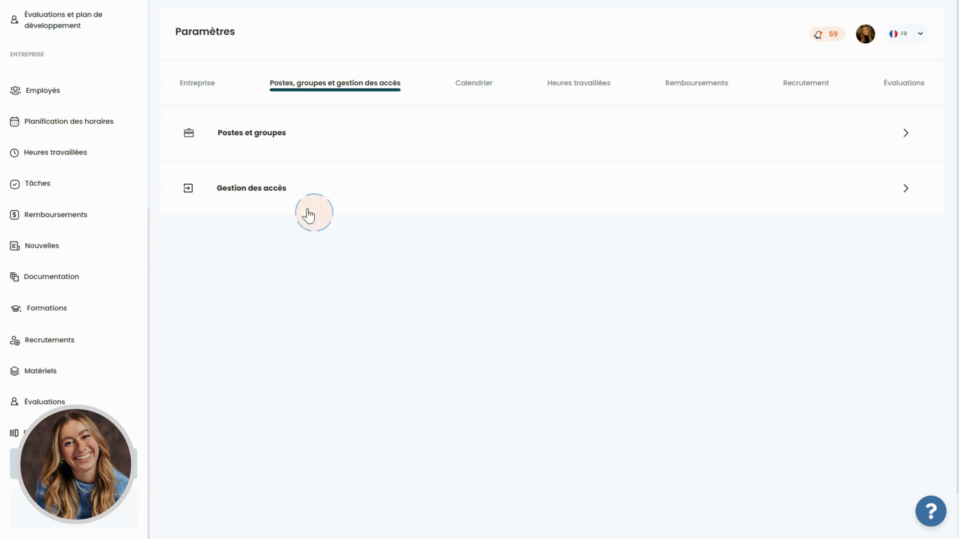
Open Gestion des accès in the settings and view the existing permissions
{"action": "left_click", "coordinate": [301, 196]}
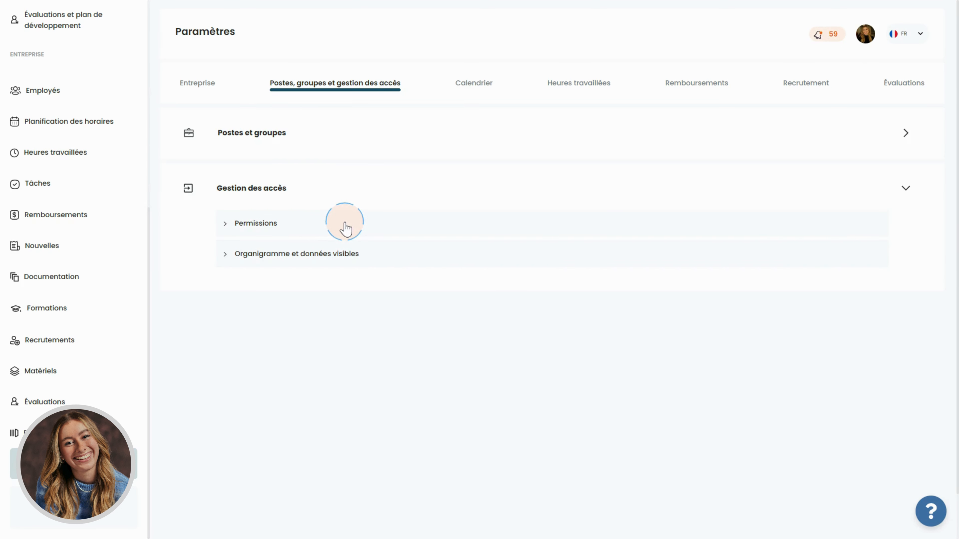
{"action": "left_click", "coordinate": [290, 226]}
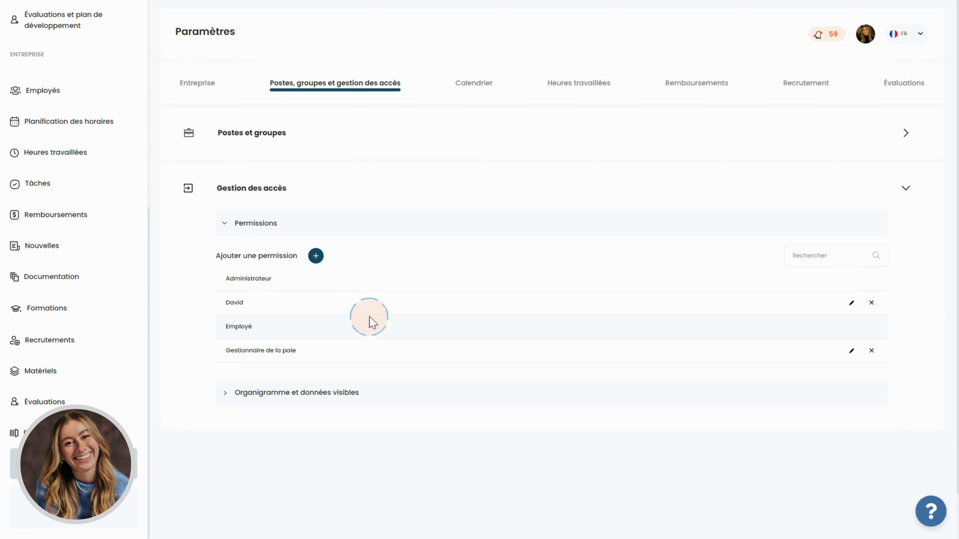
Try adding a permission that covers Ma fiche employé without Documents, Permis et formations, Matériel assigné and Paramètres du compte, and cancel it
{"action": "left_click", "coordinate": [316, 257]}
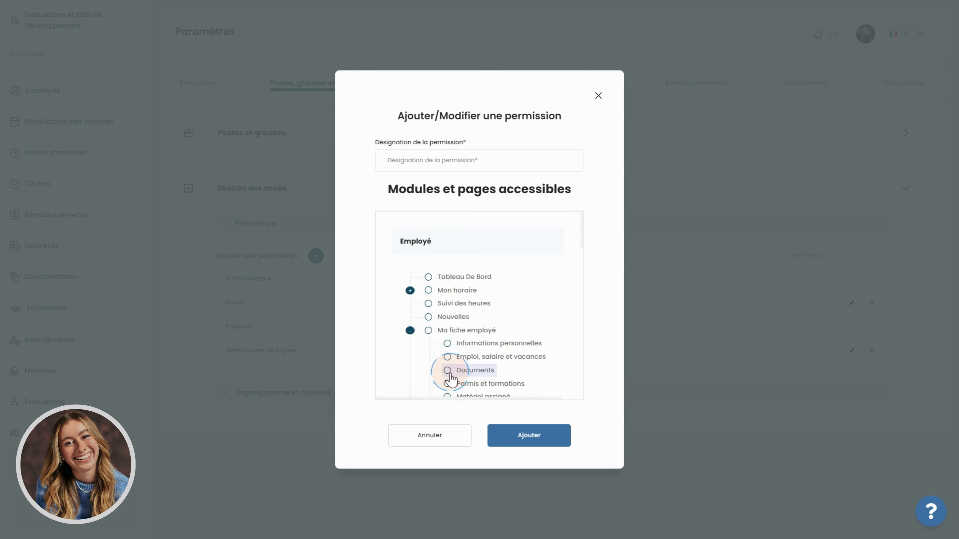
{"action": "left_click", "coordinate": [428, 331]}
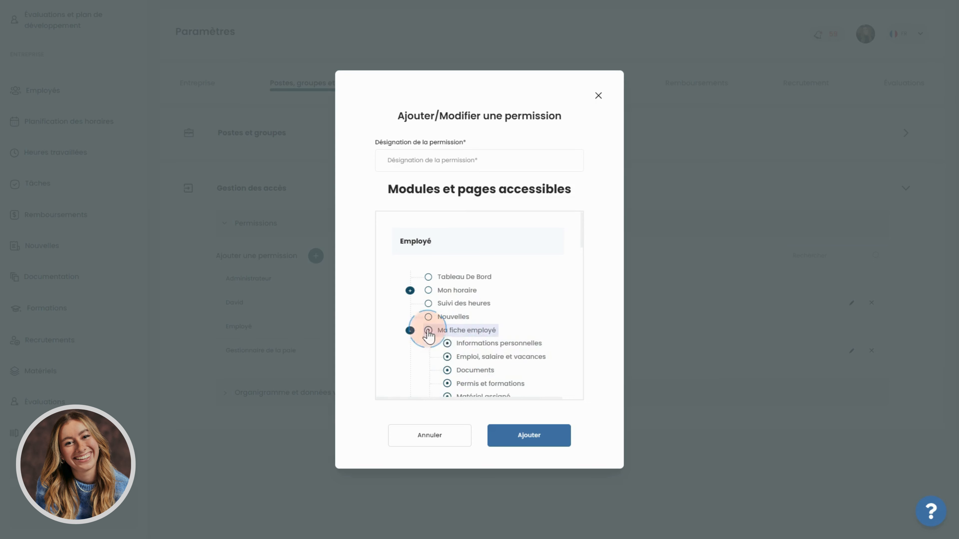
{"action": "scroll", "coordinate": [439, 340], "scroll_direction": "down", "scroll_amount": 1}
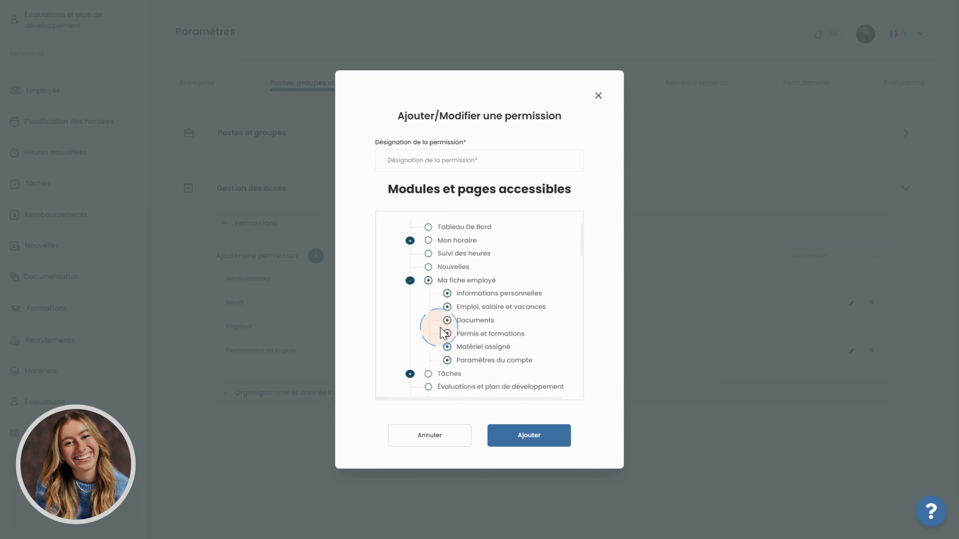
{"action": "left_click", "coordinate": [447, 321]}
{"action": "left_click", "coordinate": [447, 334]}
{"action": "left_click", "coordinate": [447, 347]}
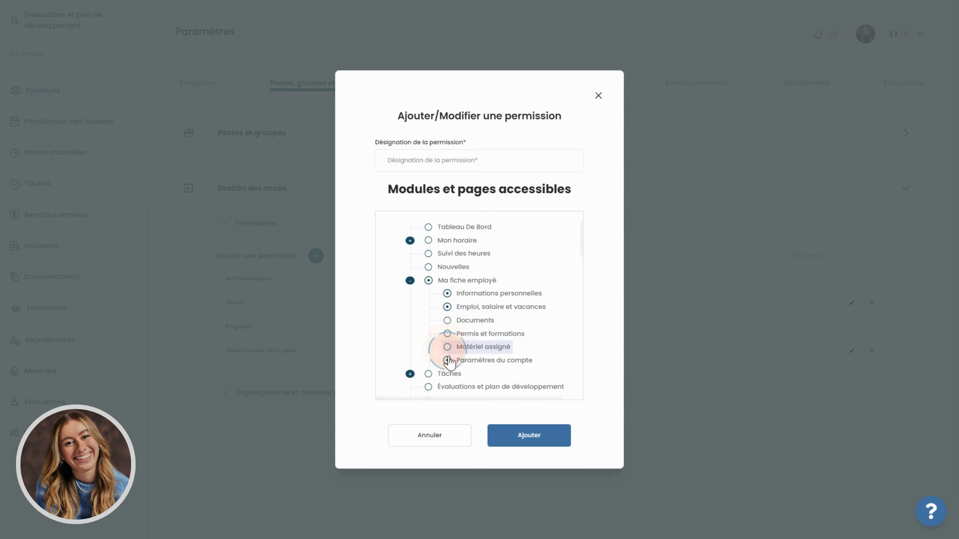
{"action": "left_click", "coordinate": [446, 360]}
{"action": "left_click", "coordinate": [445, 440]}
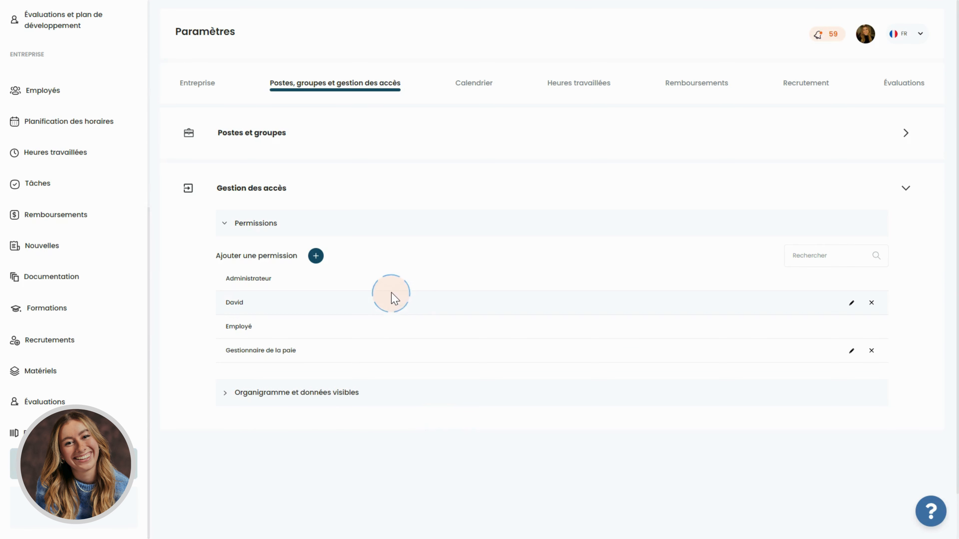
Open the Emploi details in the file of the Directeur du développement, choose the Employé permission and save the file
{"action": "left_click", "coordinate": [44, 91]}
{"action": "left_click", "coordinate": [878, 275]}
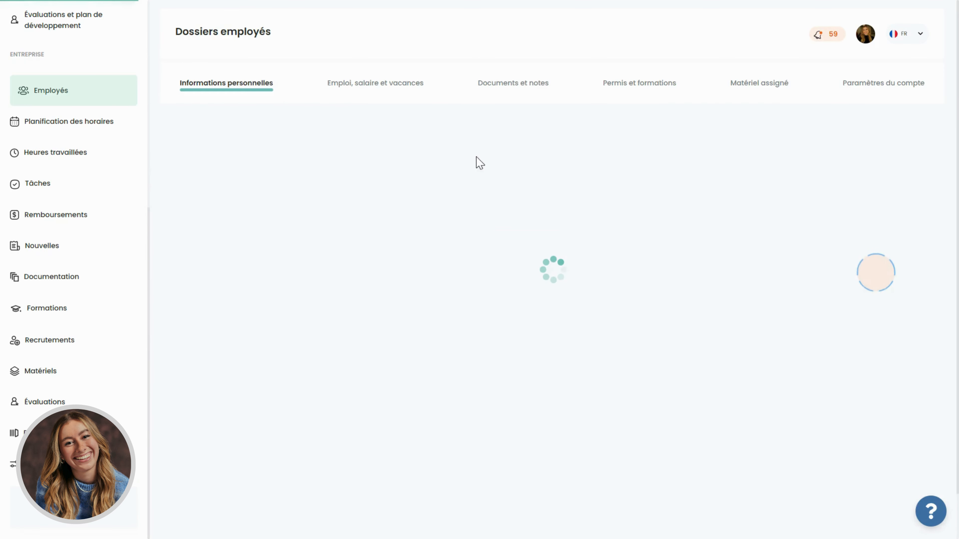
{"action": "left_click", "coordinate": [336, 98]}
{"action": "left_click", "coordinate": [257, 132]}
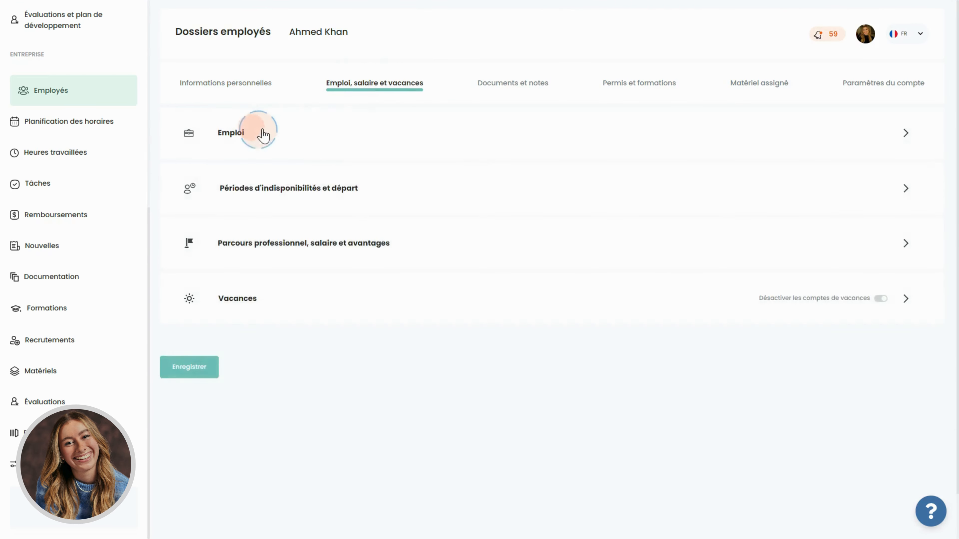
{"action": "left_click", "coordinate": [249, 228]}
{"action": "left_click", "coordinate": [257, 295]}
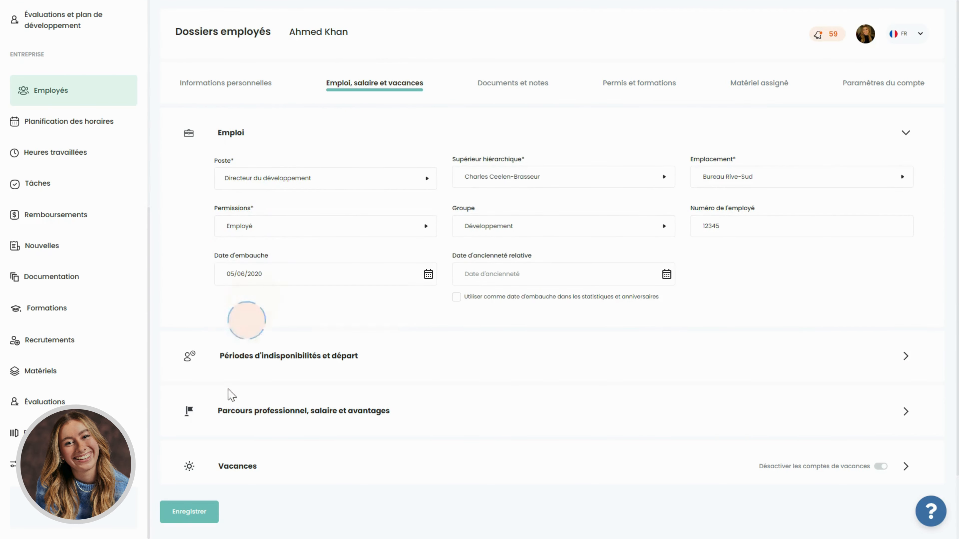
{"action": "left_click", "coordinate": [194, 521]}
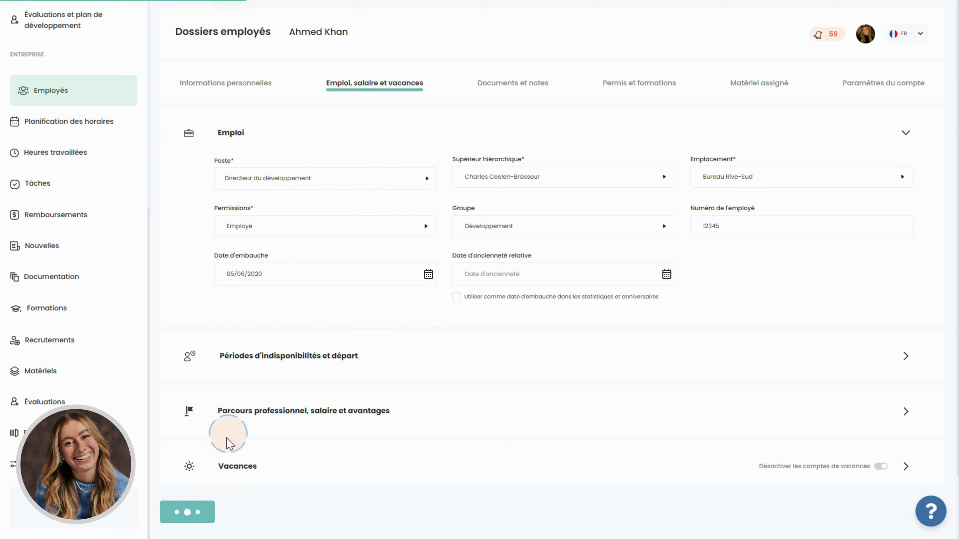
Return to the access management settings, open the PDG's authorisations from Organigramme et données visibles and look over their sections
{"action": "left_click", "coordinate": [340, 84]}
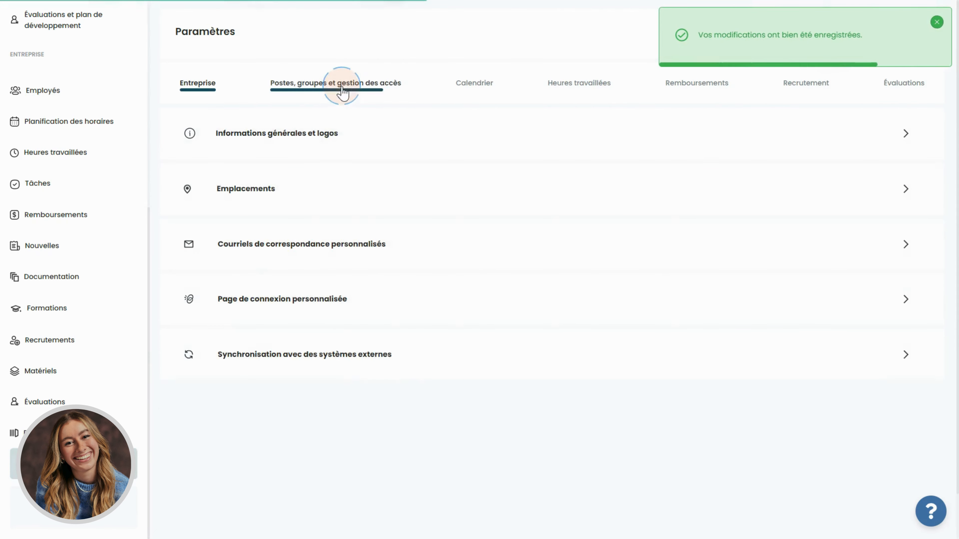
{"action": "left_click", "coordinate": [258, 194]}
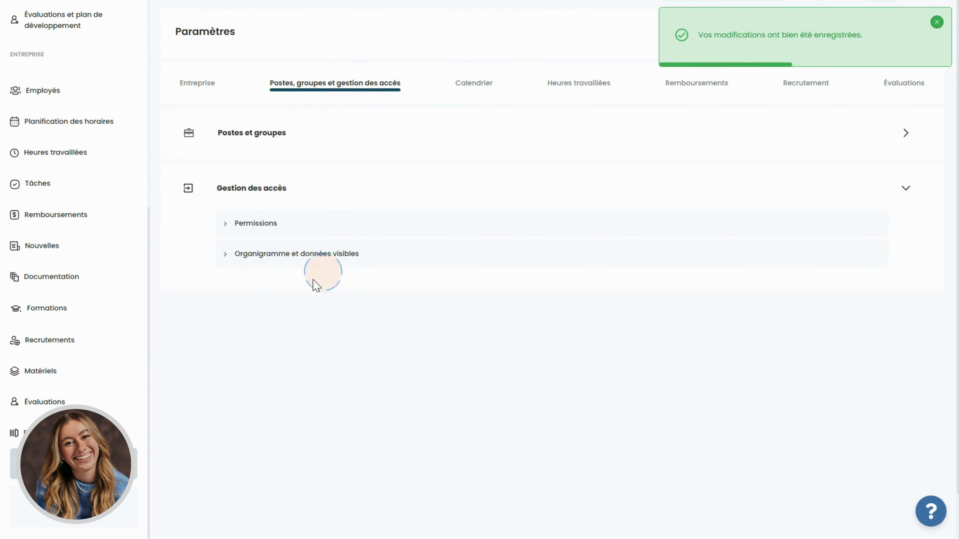
{"action": "left_click", "coordinate": [288, 260]}
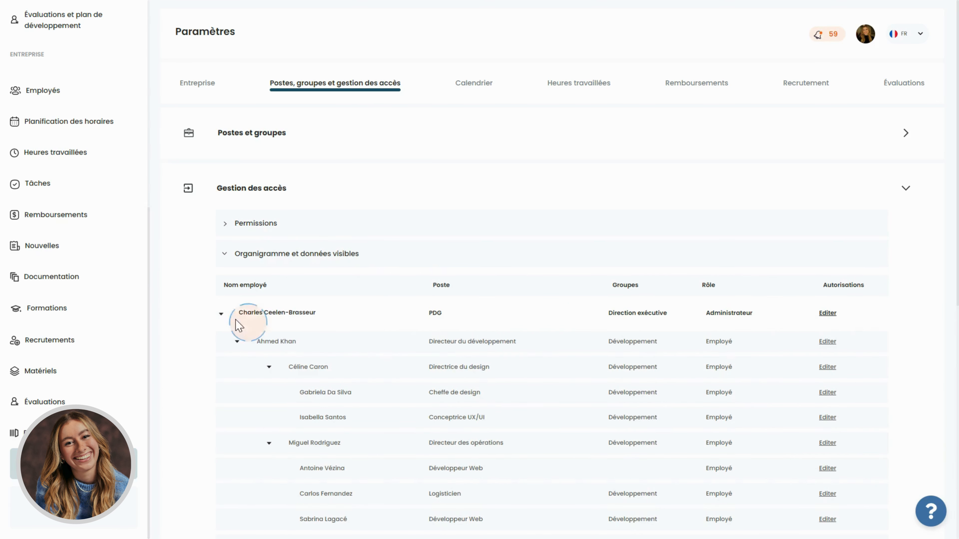
{"action": "left_click", "coordinate": [830, 319]}
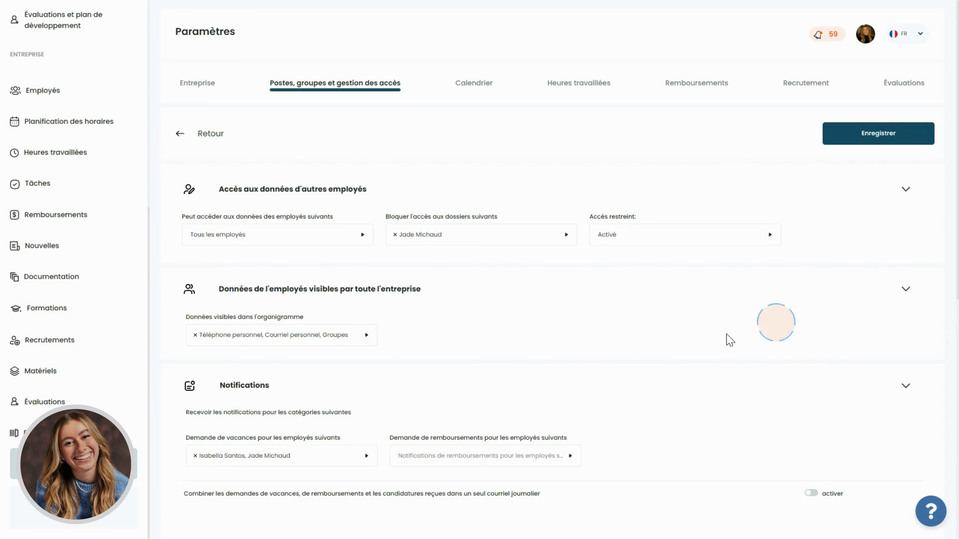
{"action": "scroll", "coordinate": [566, 308], "scroll_direction": "down", "scroll_amount": 5}
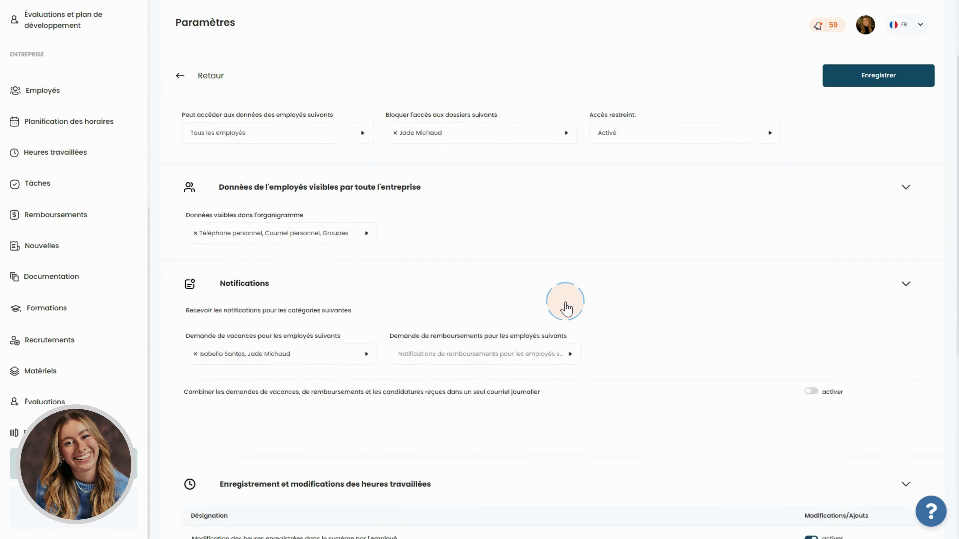
{"action": "scroll", "coordinate": [567, 308], "scroll_direction": "up", "scroll_amount": 5}
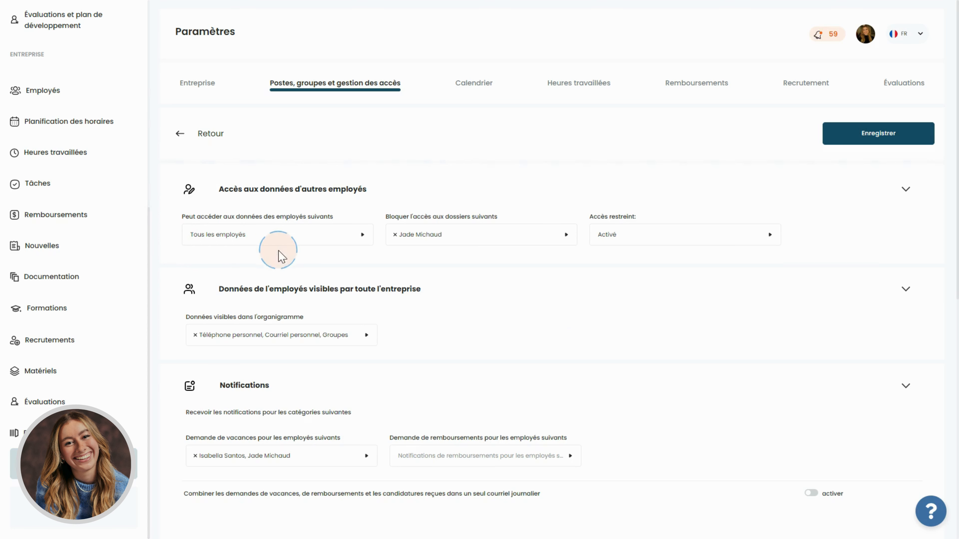
View the PDG's options for accessible employee data, blocked employee files and restricted access
{"action": "left_click", "coordinate": [298, 238]}
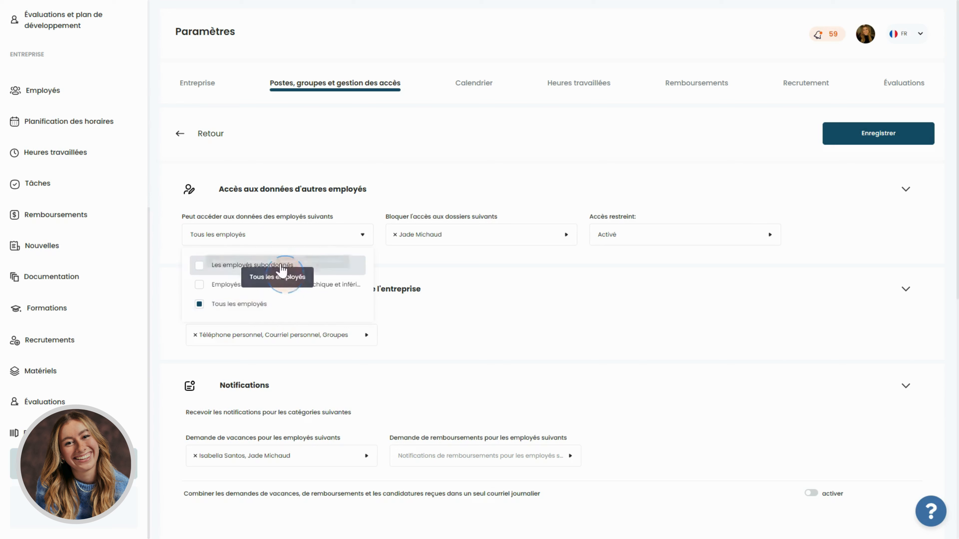
{"action": "left_click", "coordinate": [430, 276]}
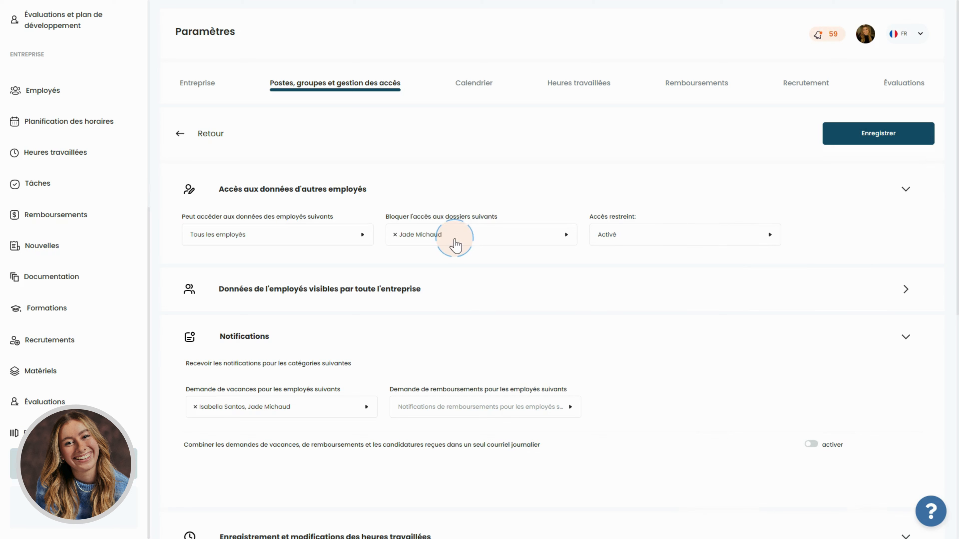
{"action": "left_click", "coordinate": [456, 244]}
{"action": "left_click", "coordinate": [375, 250]}
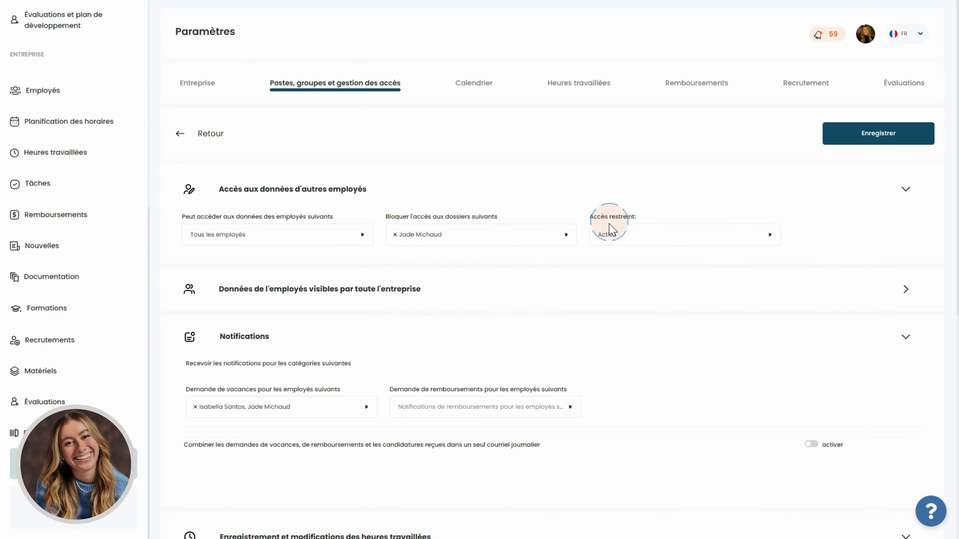
{"action": "left_click", "coordinate": [610, 236]}
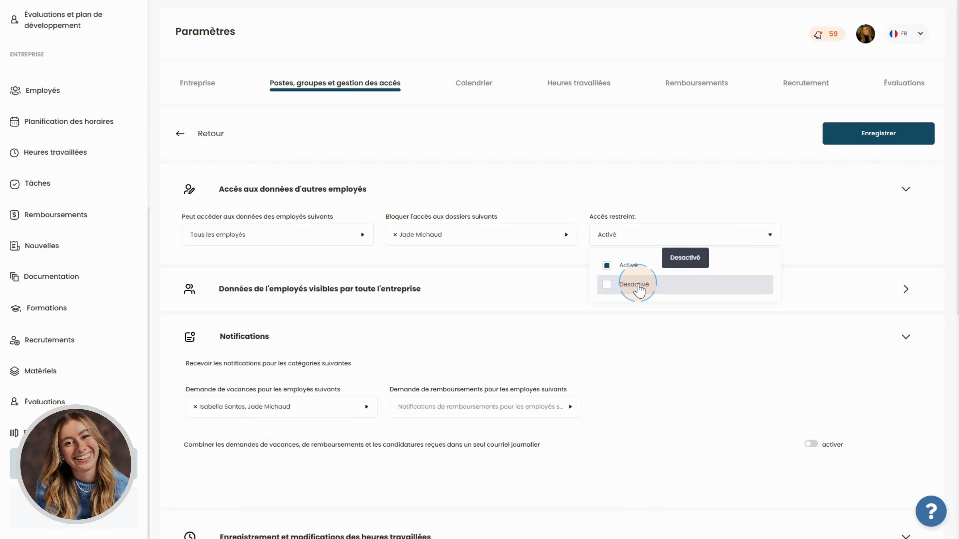
{"action": "left_click", "coordinate": [470, 294]}
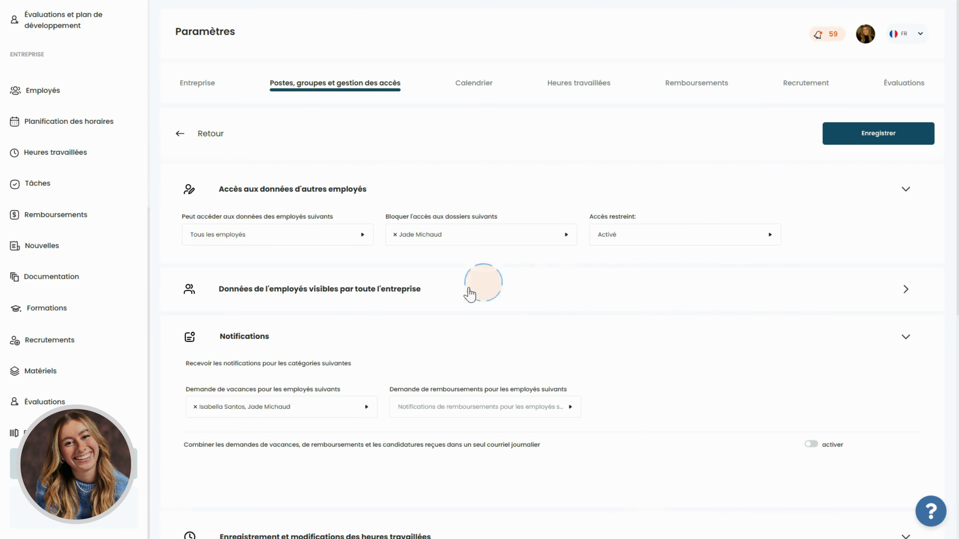
Expand the employee data visible to the whole company and examine which data can be shown in the organigramme
{"action": "left_click", "coordinate": [446, 294]}
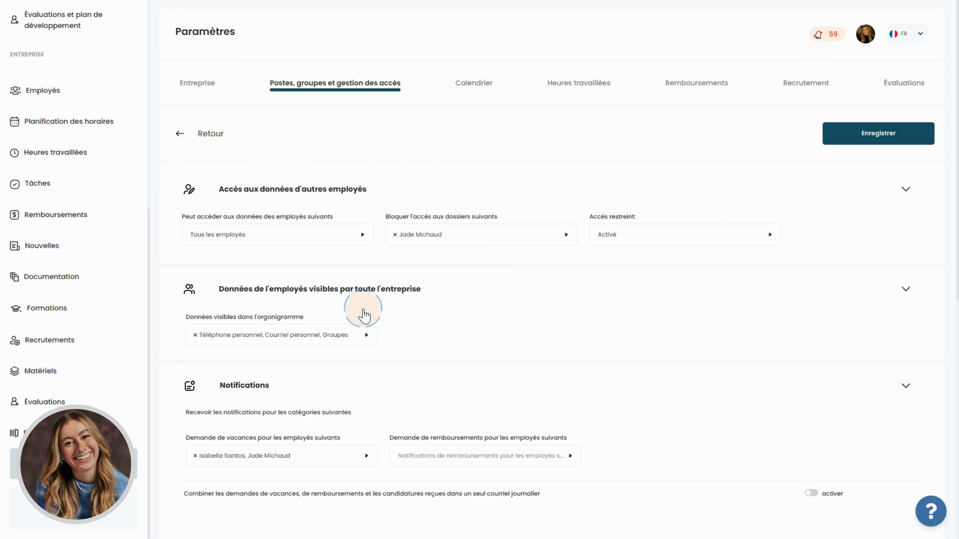
{"action": "left_click", "coordinate": [328, 335]}
{"action": "scroll", "coordinate": [313, 378], "scroll_direction": "down", "scroll_amount": 1}
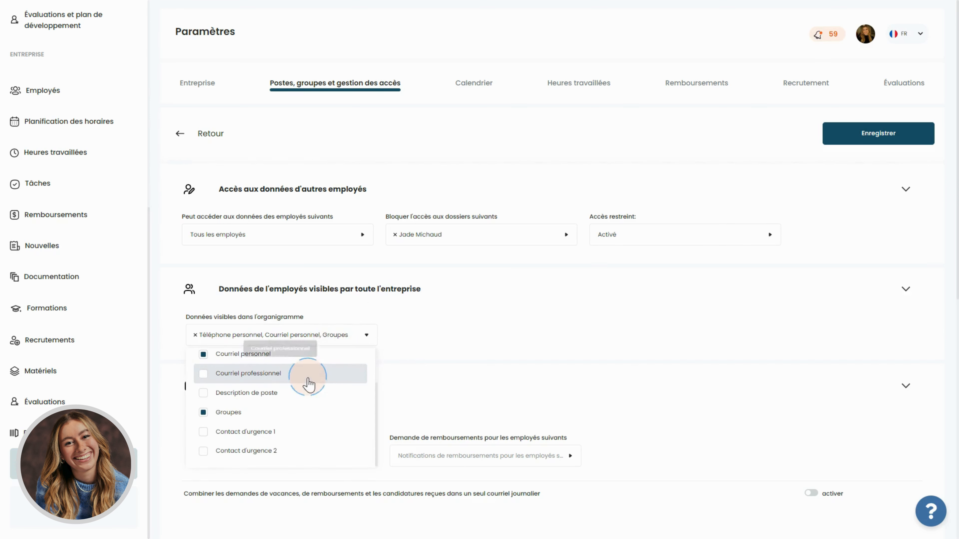
{"action": "scroll", "coordinate": [309, 403], "scroll_direction": "up", "scroll_amount": 1}
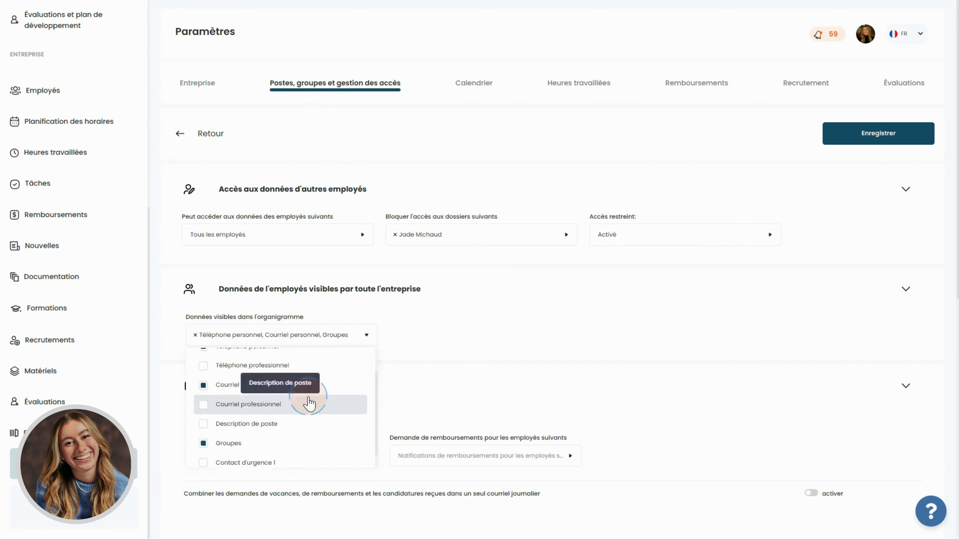
{"action": "scroll", "coordinate": [309, 401], "scroll_direction": "up", "scroll_amount": 1}
{"action": "left_click", "coordinate": [418, 332]}
Open the Organigramme in the employee Documentation, view the PDG's employee card and close it
{"action": "scroll", "coordinate": [102, 217], "scroll_direction": "up", "scroll_amount": 5}
{"action": "left_click", "coordinate": [73, 177]}
{"action": "left_click", "coordinate": [327, 83]}
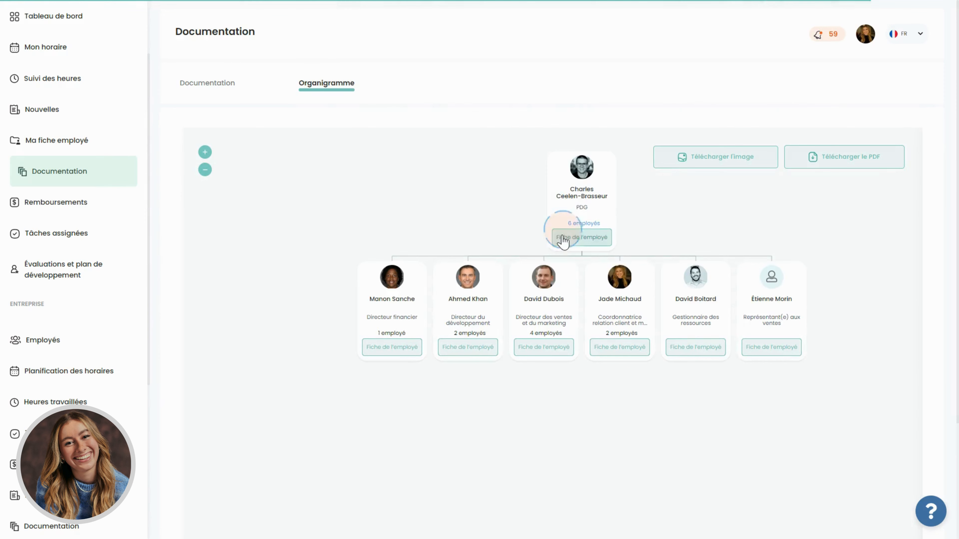
{"action": "left_click", "coordinate": [562, 238]}
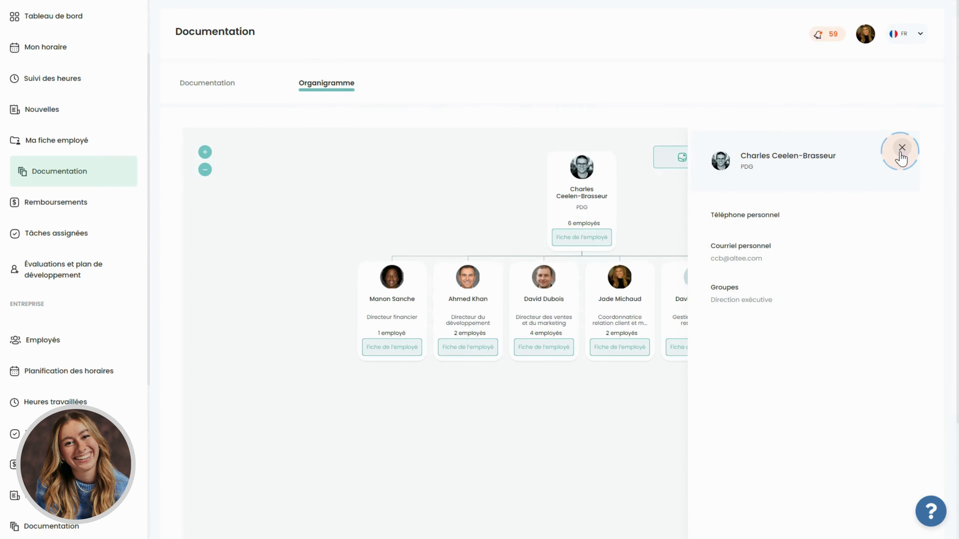
{"action": "left_click", "coordinate": [902, 148]}
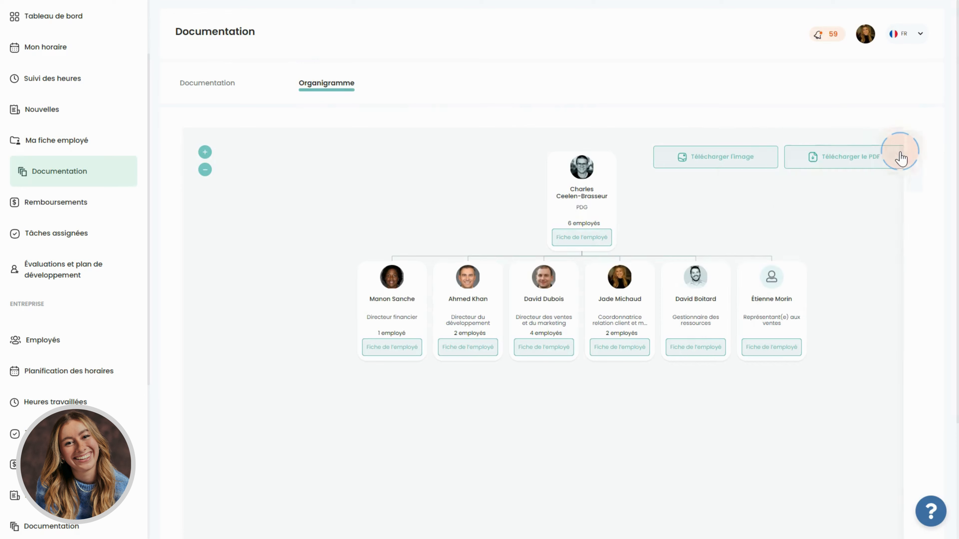
Go back to the PDG's authorisations under Organigramme et données visibles in the settings and locate the Notifications section
{"action": "scroll", "coordinate": [77, 326], "scroll_direction": "down", "scroll_amount": 5}
{"action": "left_click", "coordinate": [75, 527]}
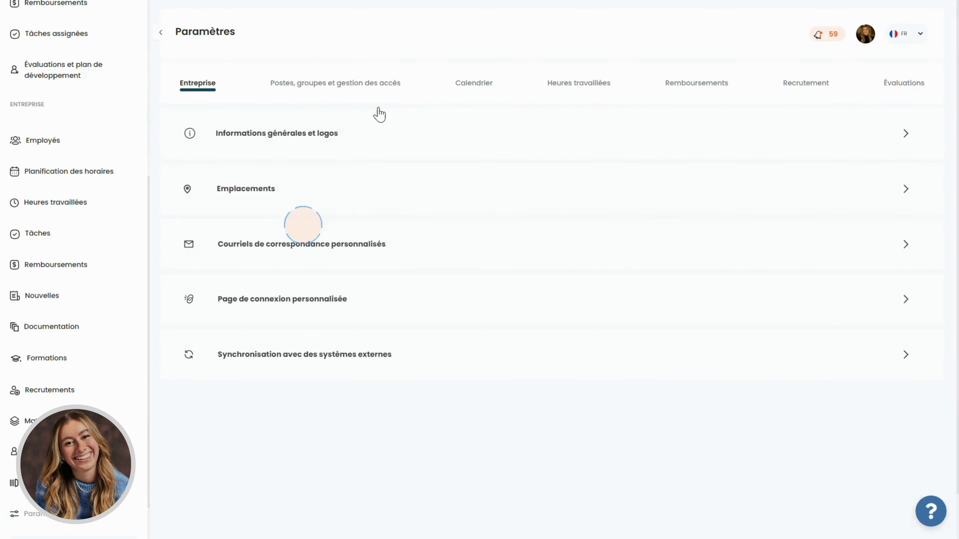
{"action": "left_click", "coordinate": [355, 82]}
{"action": "left_click", "coordinate": [314, 253]}
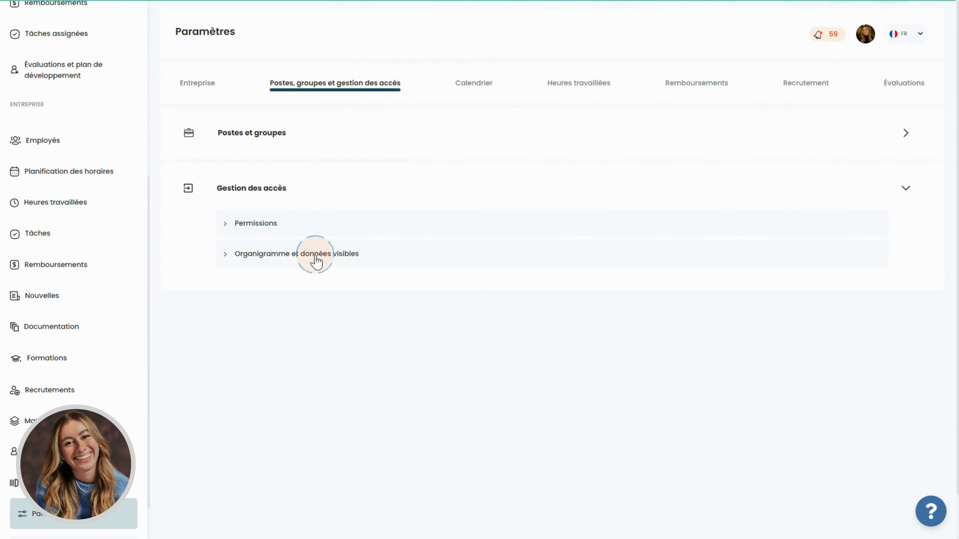
{"action": "left_click", "coordinate": [827, 313]}
{"action": "scroll", "coordinate": [424, 262], "scroll_direction": "down", "scroll_amount": 4}
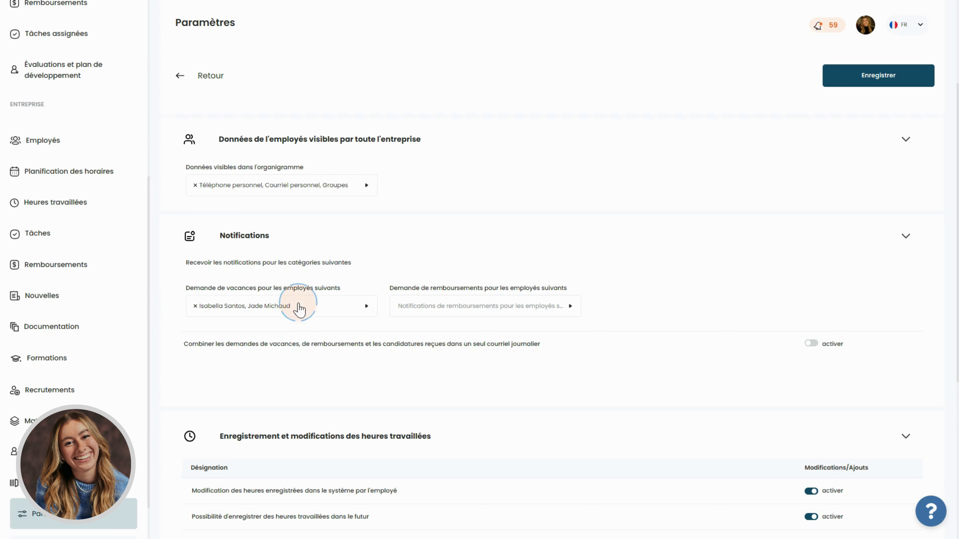
Set reimbursement request notifications for the Directeur du développement and the PDG, and enable combining all requests into one daily email
{"action": "left_click", "coordinate": [413, 312]}
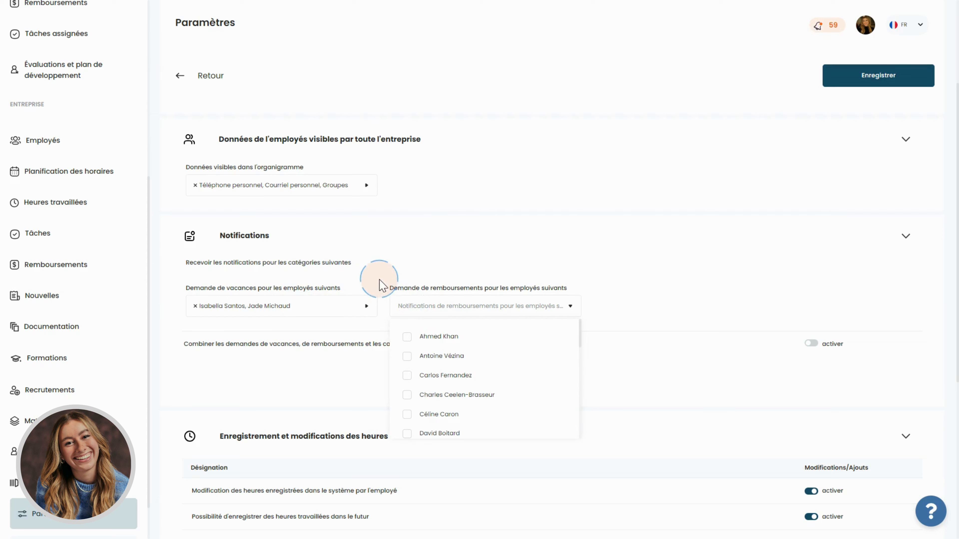
{"action": "left_click", "coordinate": [447, 339]}
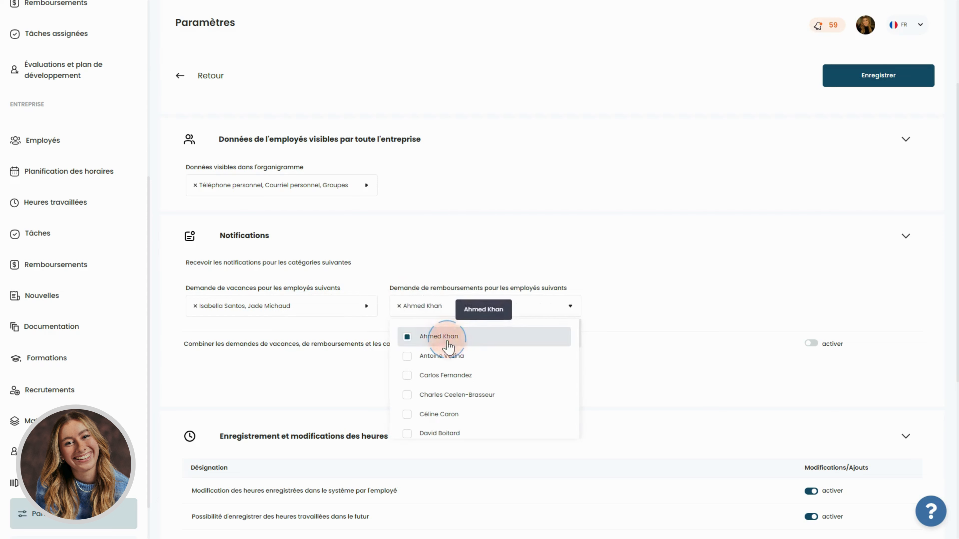
{"action": "left_click", "coordinate": [439, 395]}
{"action": "left_click", "coordinate": [351, 343]}
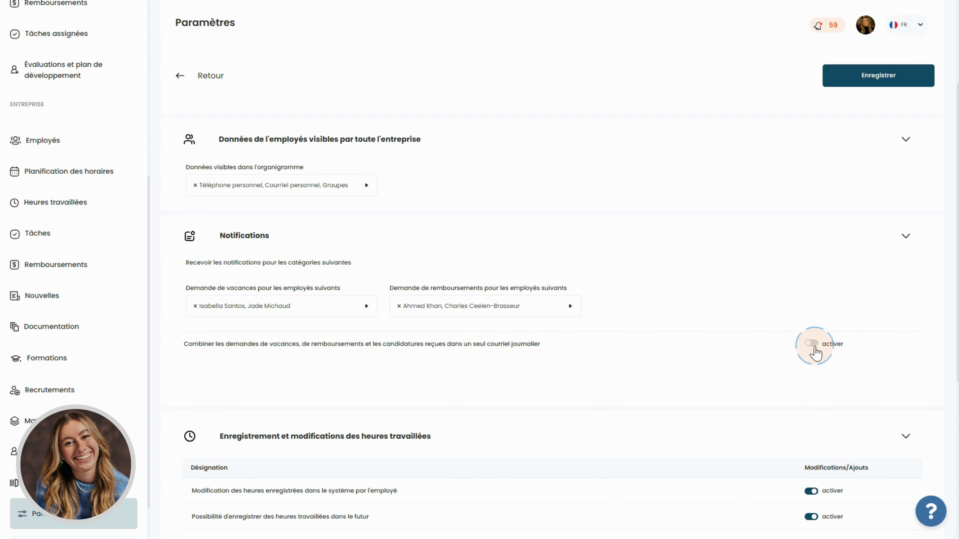
{"action": "left_click", "coordinate": [813, 349]}
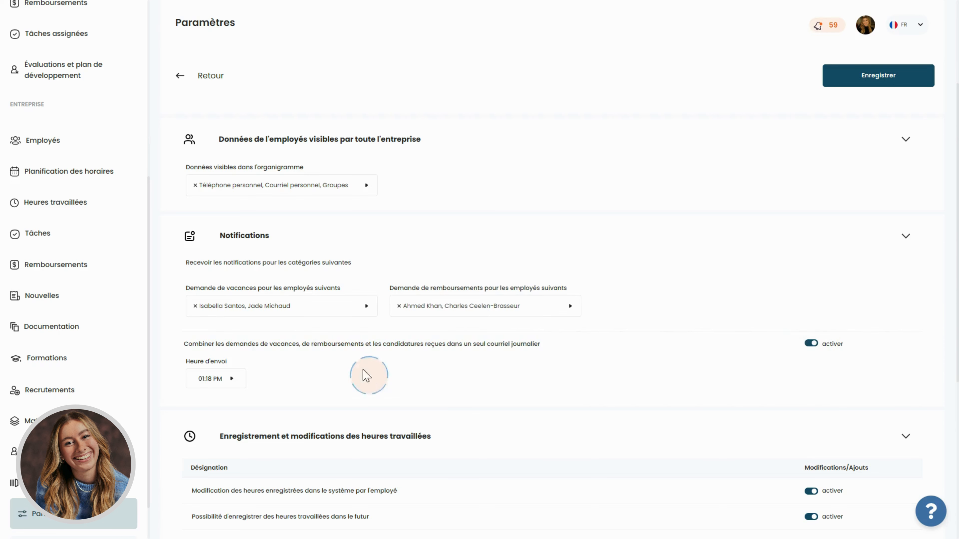
Set the sending time of the combined daily notification email to 01:45 PM
{"action": "left_click", "coordinate": [227, 379]}
{"action": "scroll", "coordinate": [226, 379], "scroll_direction": "down", "scroll_amount": 6}
{"action": "scroll", "coordinate": [220, 195], "scroll_direction": "down", "scroll_amount": 4}
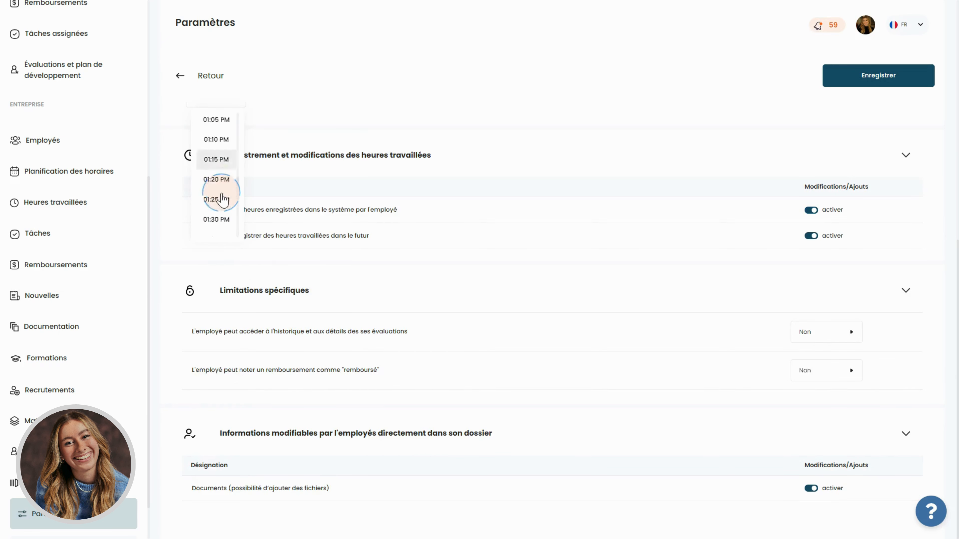
{"action": "left_click", "coordinate": [221, 193]}
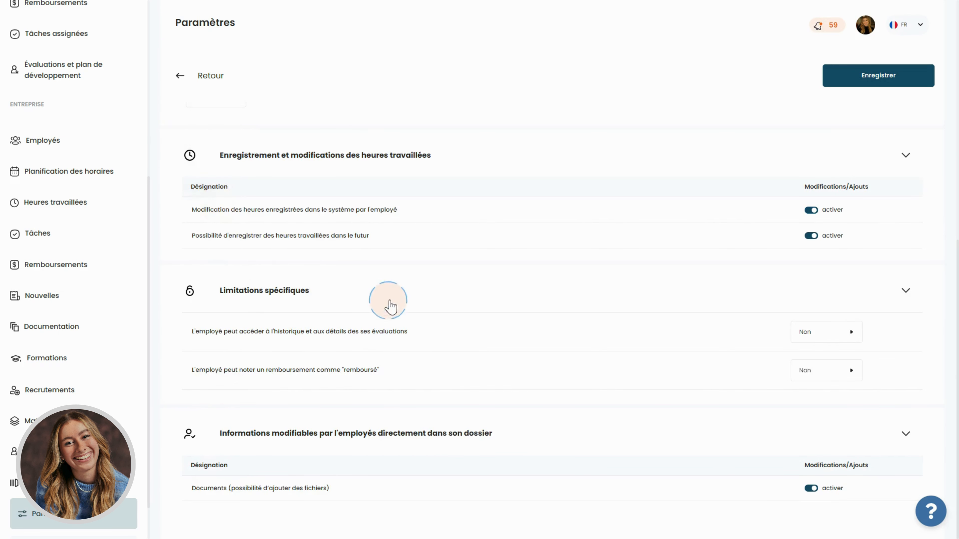
{"action": "scroll", "coordinate": [389, 303], "scroll_direction": "up", "scroll_amount": 2}
{"action": "scroll", "coordinate": [390, 300], "scroll_direction": "up", "scroll_amount": 3}
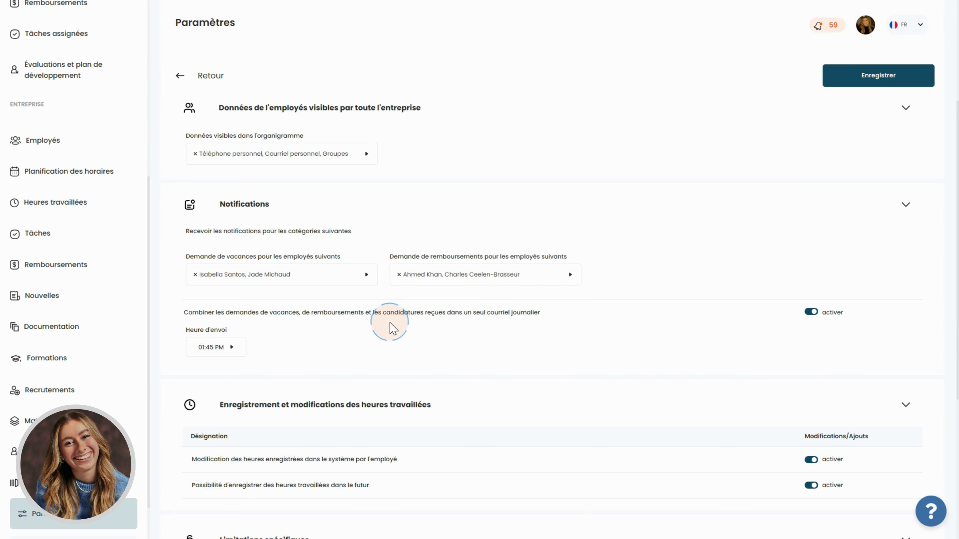
Review the PDG's remaining authorisations through the employee-editable information, and view the Documents section in Ma fiche employé
{"action": "scroll", "coordinate": [389, 328], "scroll_direction": "down", "scroll_amount": 3}
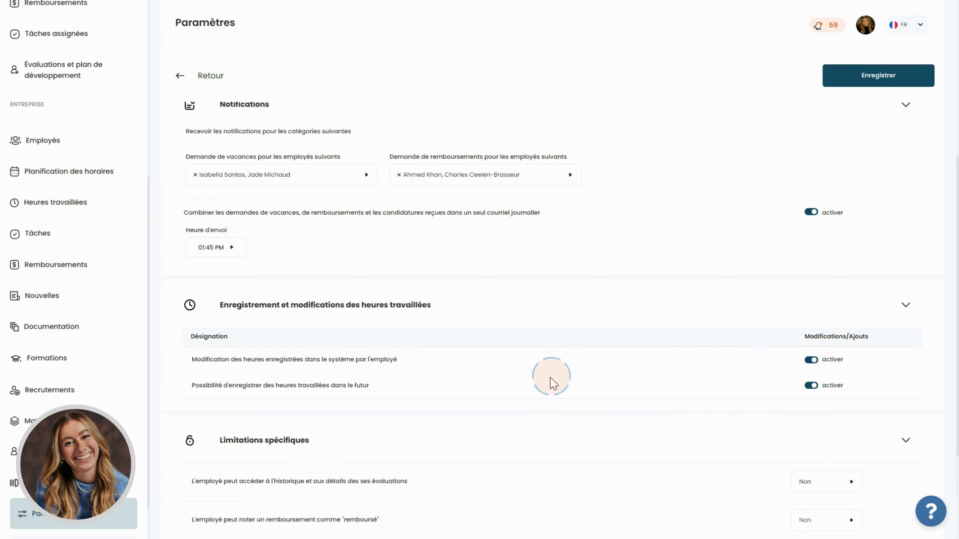
{"action": "scroll", "coordinate": [550, 377], "scroll_direction": "down", "scroll_amount": 4}
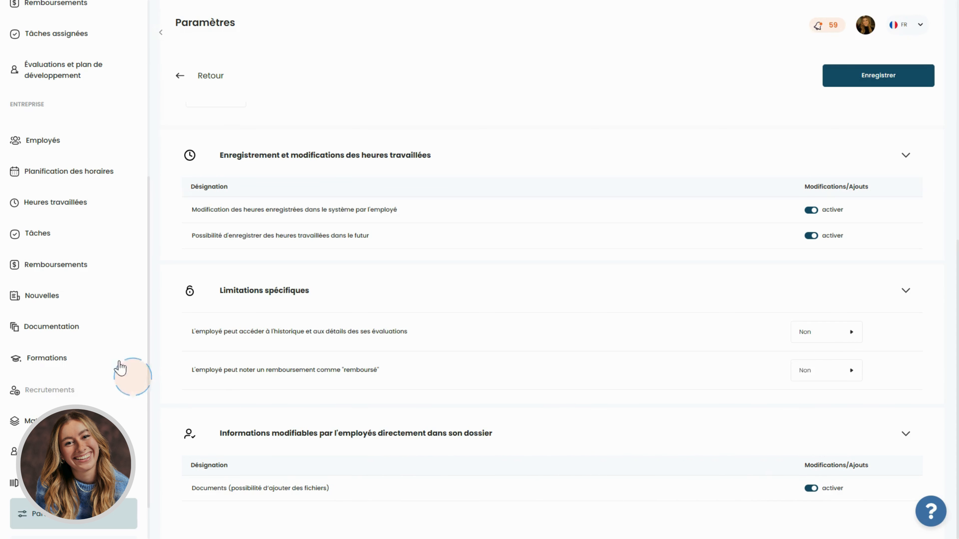
{"action": "scroll", "coordinate": [98, 333], "scroll_direction": "up", "scroll_amount": 3}
{"action": "scroll", "coordinate": [98, 333], "scroll_direction": "up", "scroll_amount": 3}
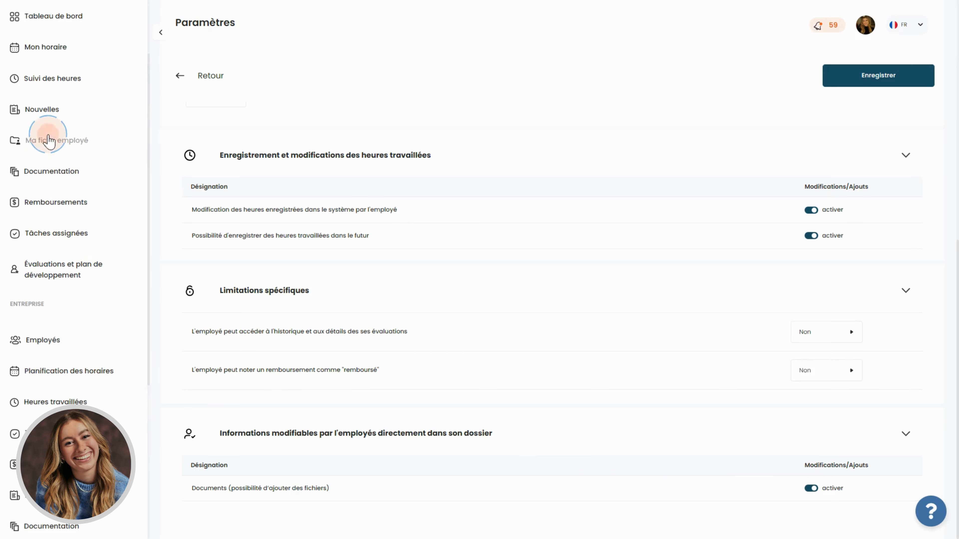
{"action": "left_click", "coordinate": [56, 136]}
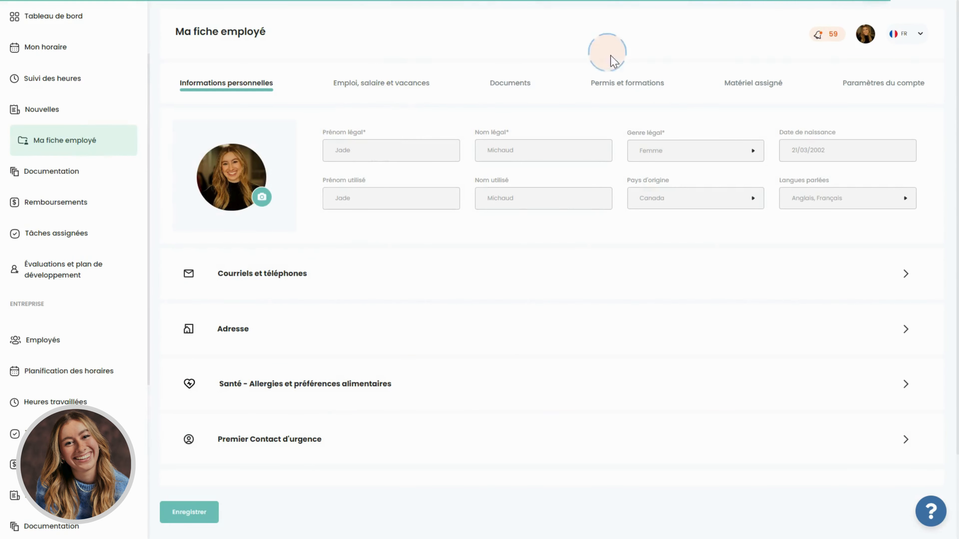
{"action": "left_click", "coordinate": [514, 90]}
{"action": "left_click", "coordinate": [670, 126]}
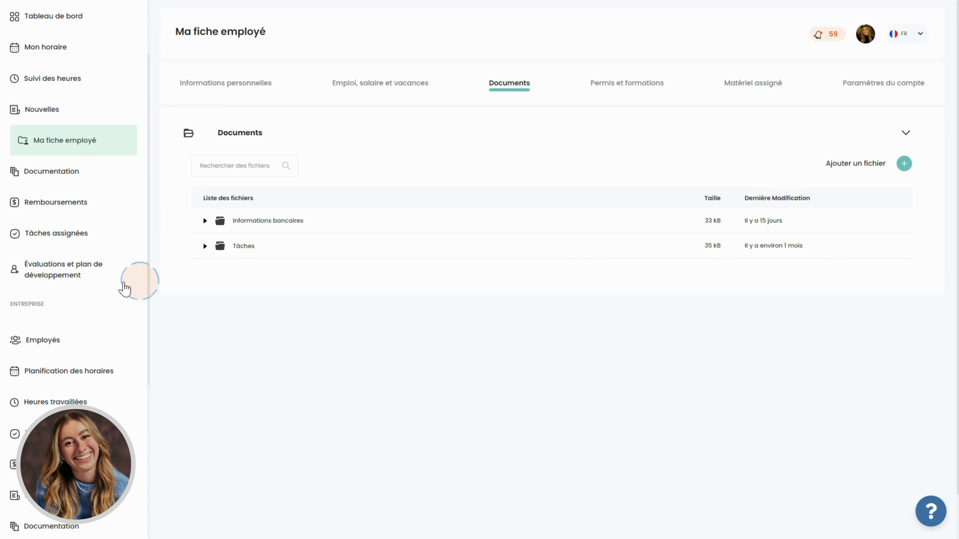
Return to the company settings and view the options for the first day of the week in the Calendrier settings
{"action": "scroll", "coordinate": [92, 369], "scroll_direction": "down", "scroll_amount": 5}
{"action": "left_click", "coordinate": [49, 527]}
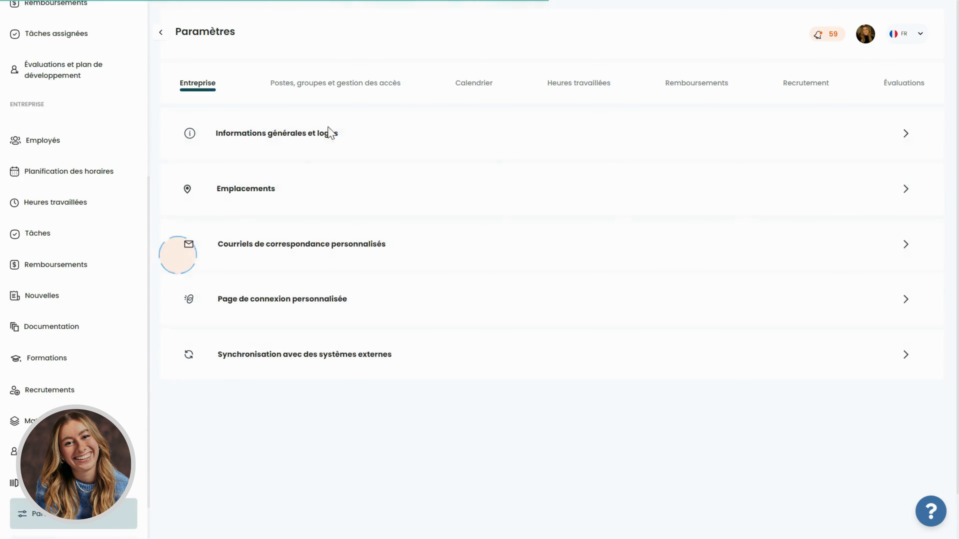
{"action": "left_click", "coordinate": [349, 86]}
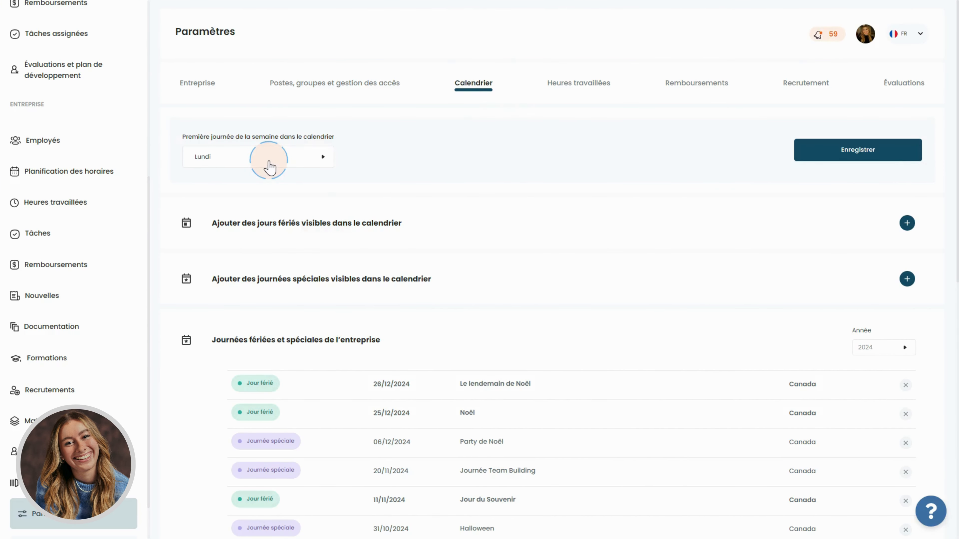
{"action": "left_click", "coordinate": [270, 167]}
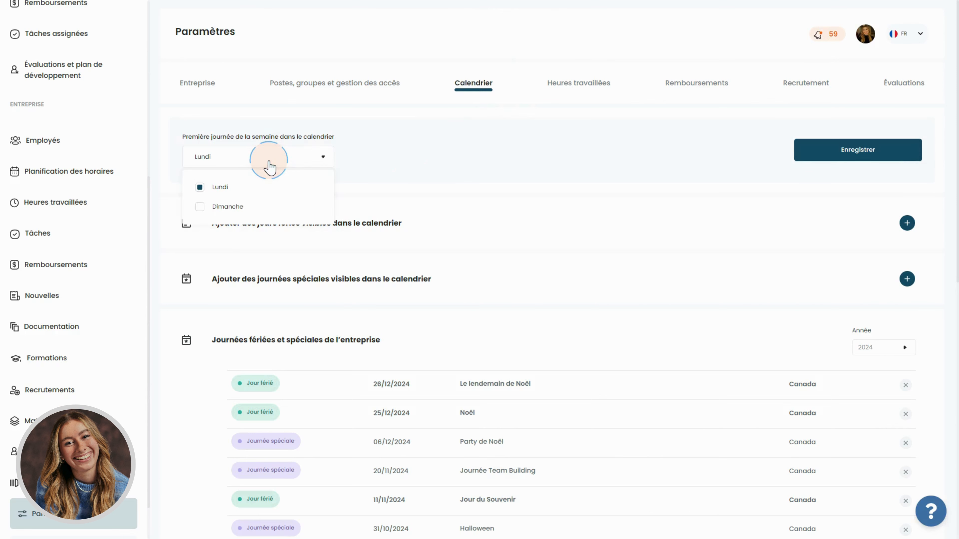
{"action": "left_click", "coordinate": [270, 166]}
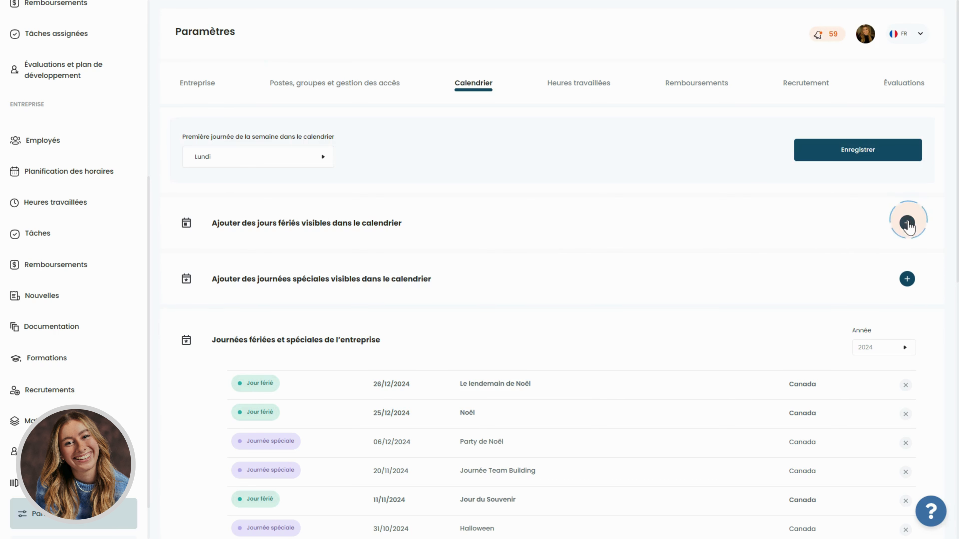
Start adding public holidays to the calendar for France in 2024 and browse the holidays available
{"action": "left_click", "coordinate": [907, 223]}
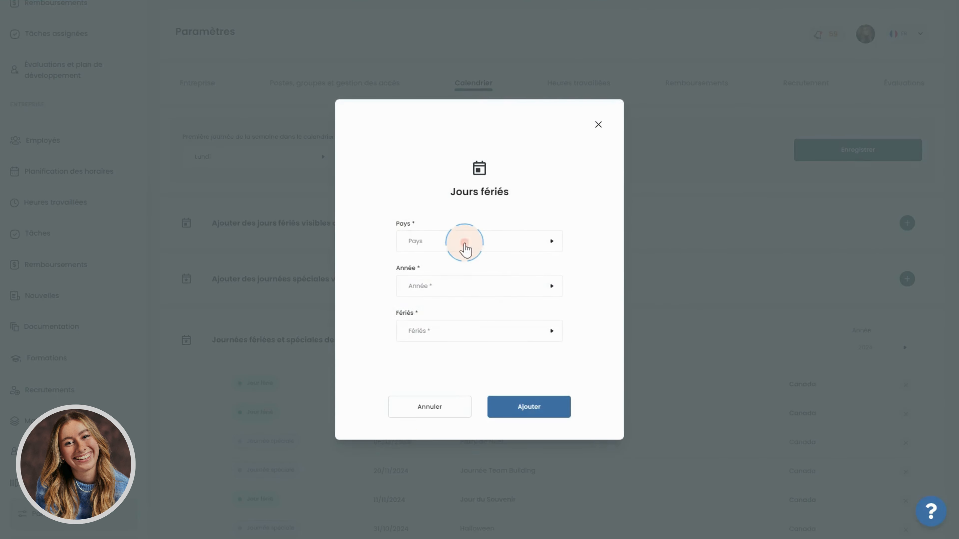
{"action": "left_click", "coordinate": [464, 245]}
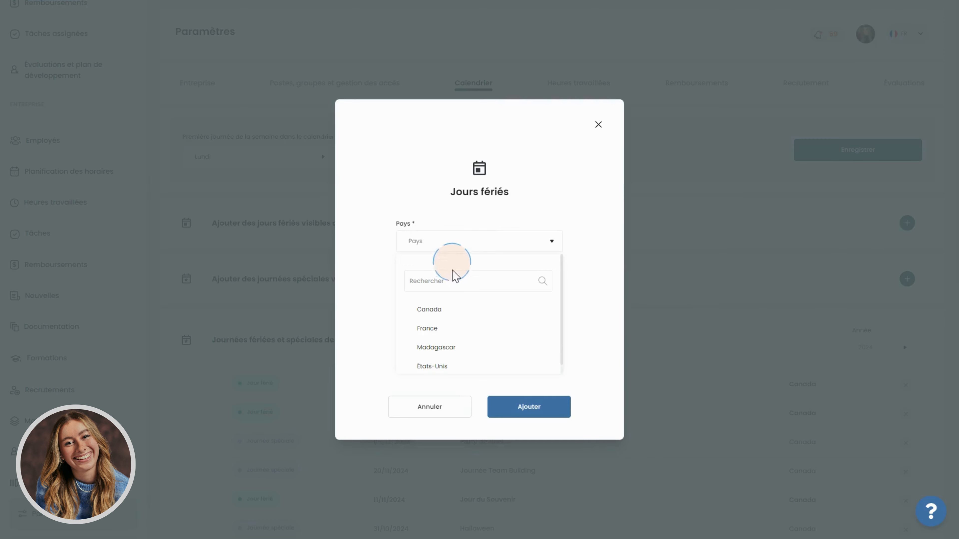
{"action": "left_click", "coordinate": [450, 328]}
{"action": "left_click", "coordinate": [439, 287]}
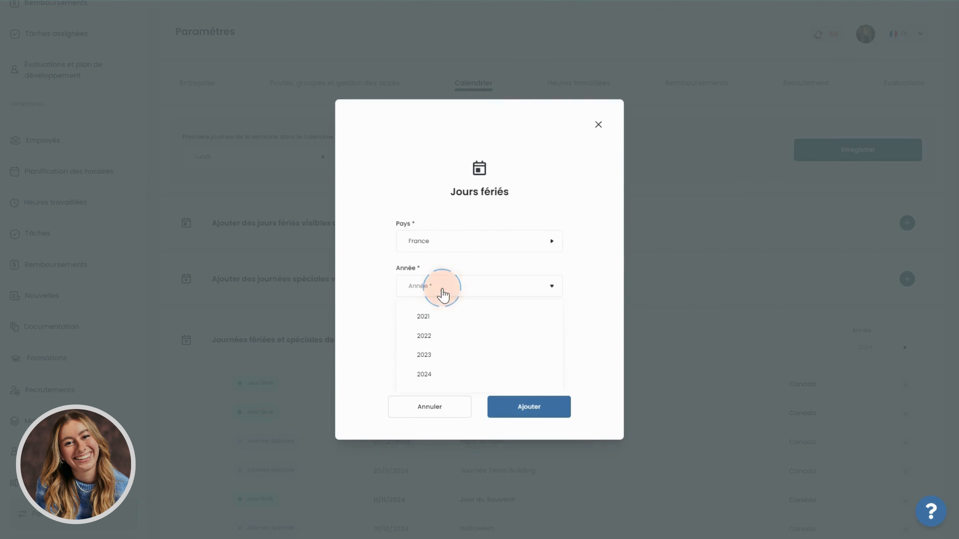
{"action": "left_click", "coordinate": [434, 373]}
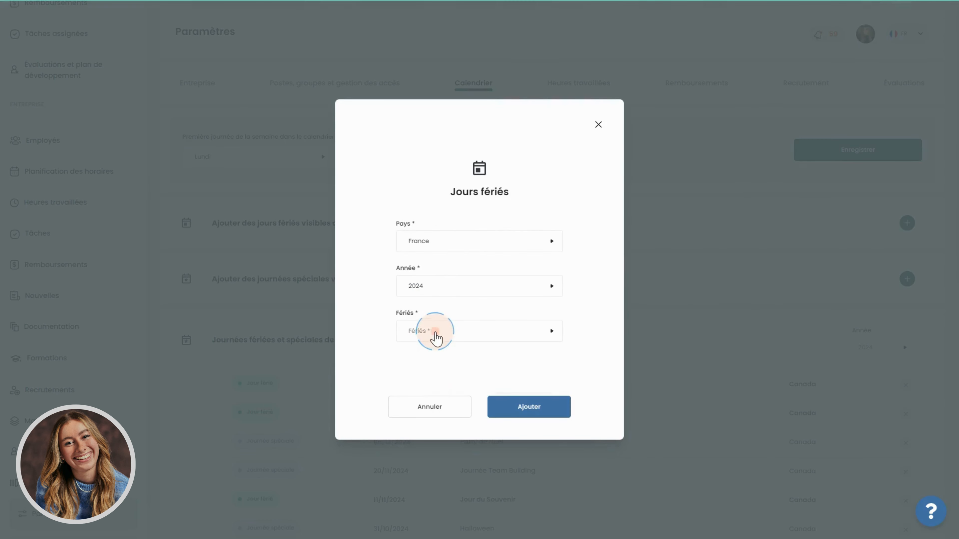
{"action": "left_click", "coordinate": [435, 331]}
{"action": "scroll", "coordinate": [461, 369], "scroll_direction": "down", "scroll_amount": 4}
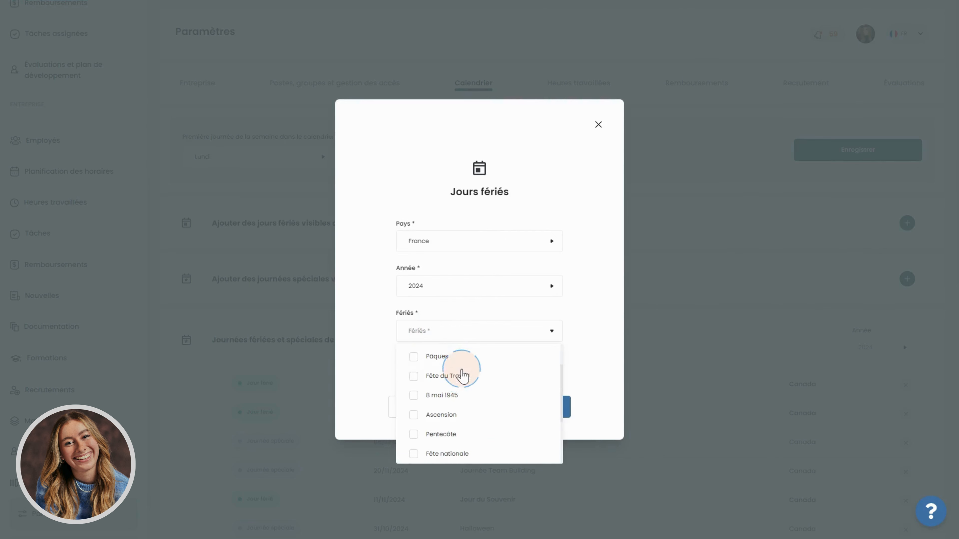
{"action": "scroll", "coordinate": [459, 374], "scroll_direction": "up", "scroll_amount": 4}
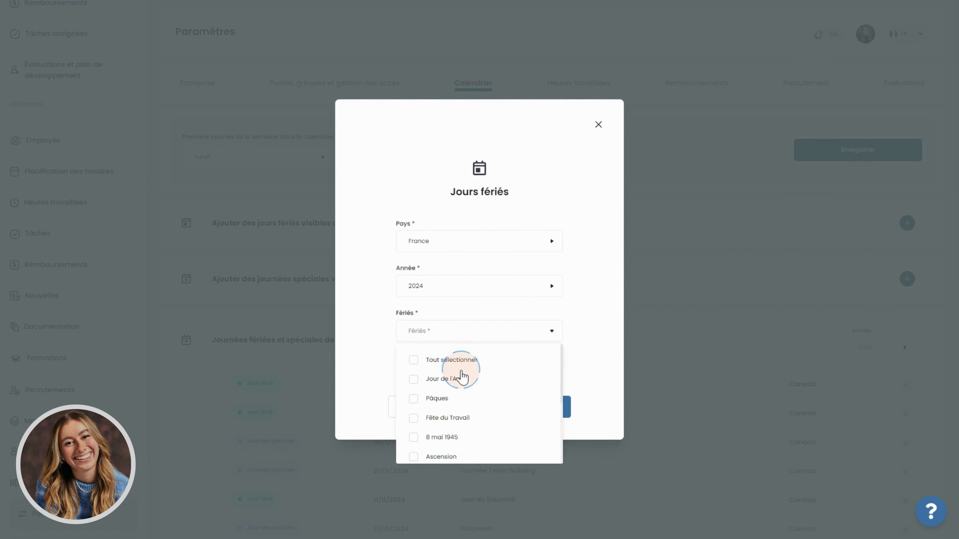
{"action": "left_click", "coordinate": [453, 380]}
{"action": "left_click", "coordinate": [452, 402]}
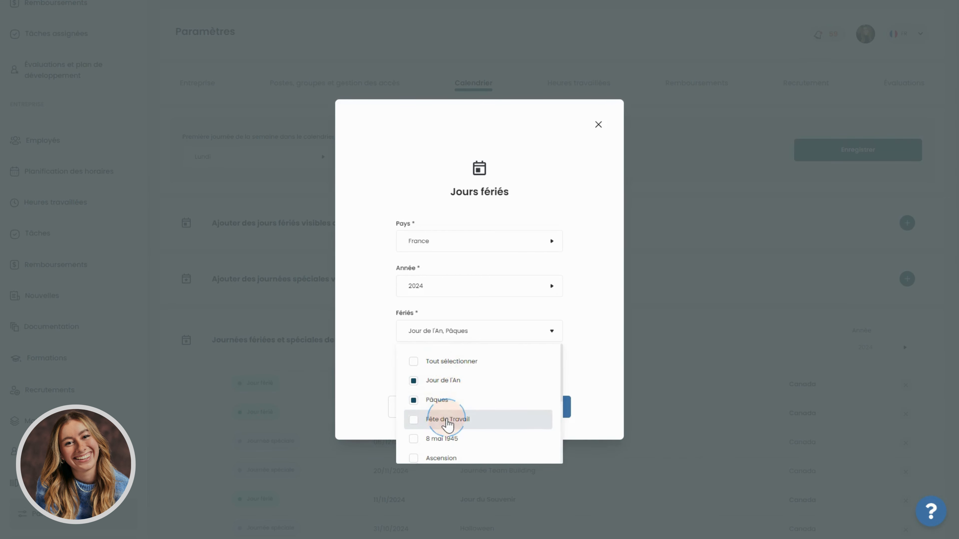
{"action": "left_click", "coordinate": [445, 400]}
{"action": "left_click", "coordinate": [445, 381]}
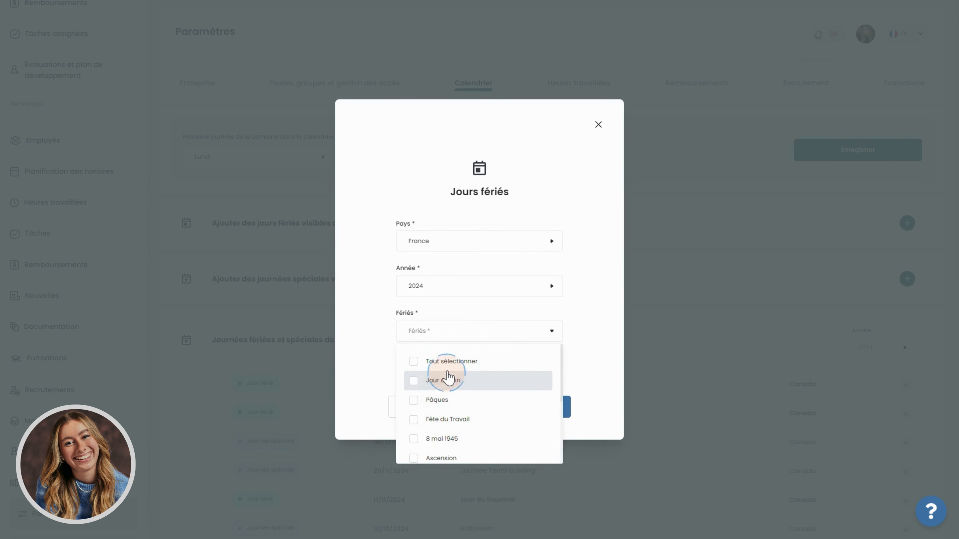
{"action": "left_click", "coordinate": [450, 367]}
{"action": "left_click", "coordinate": [449, 366]}
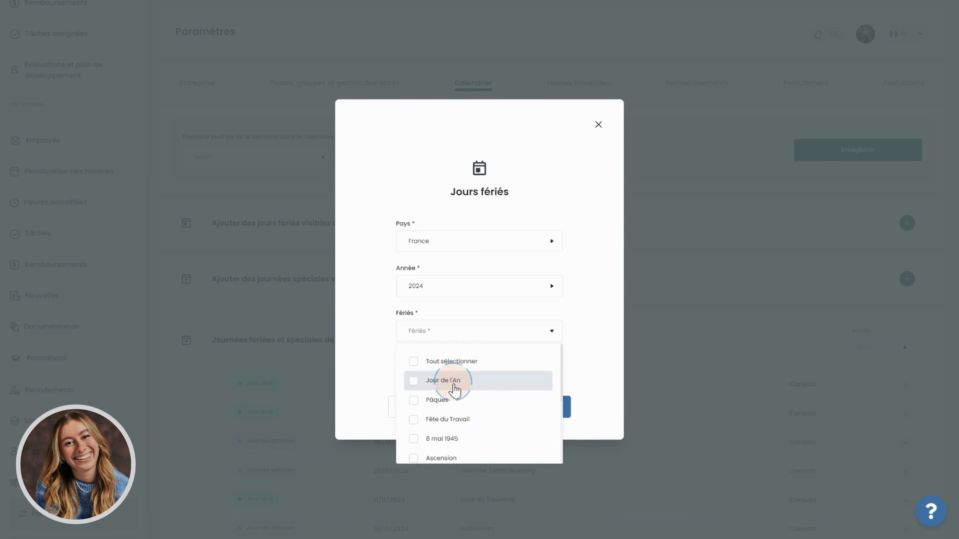
Choose 8 mai 1945 as the holiday and add it to the company calendar
{"action": "scroll", "coordinate": [451, 382], "scroll_direction": "down", "scroll_amount": 3}
{"action": "scroll", "coordinate": [445, 385], "scroll_direction": "up", "scroll_amount": 1}
{"action": "left_click", "coordinate": [445, 385]}
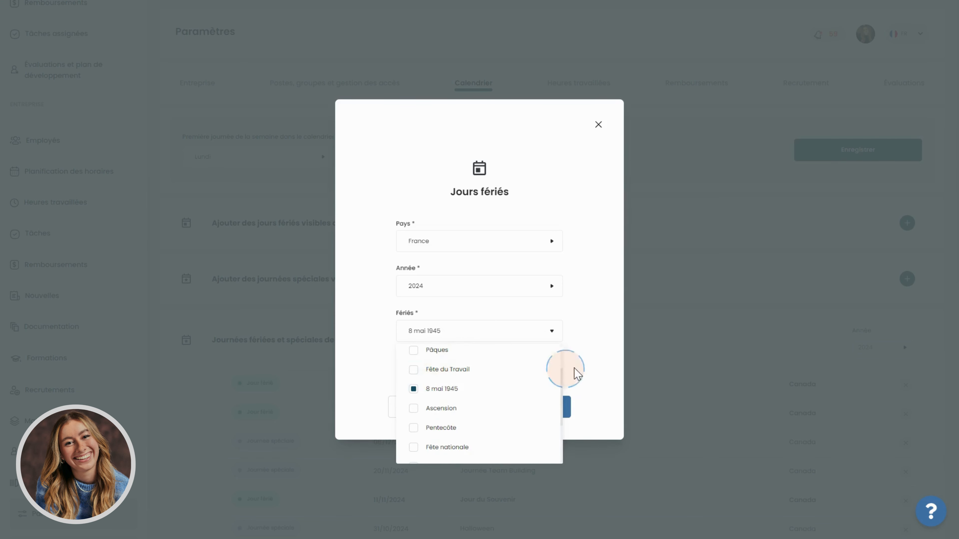
{"action": "left_click", "coordinate": [598, 368]}
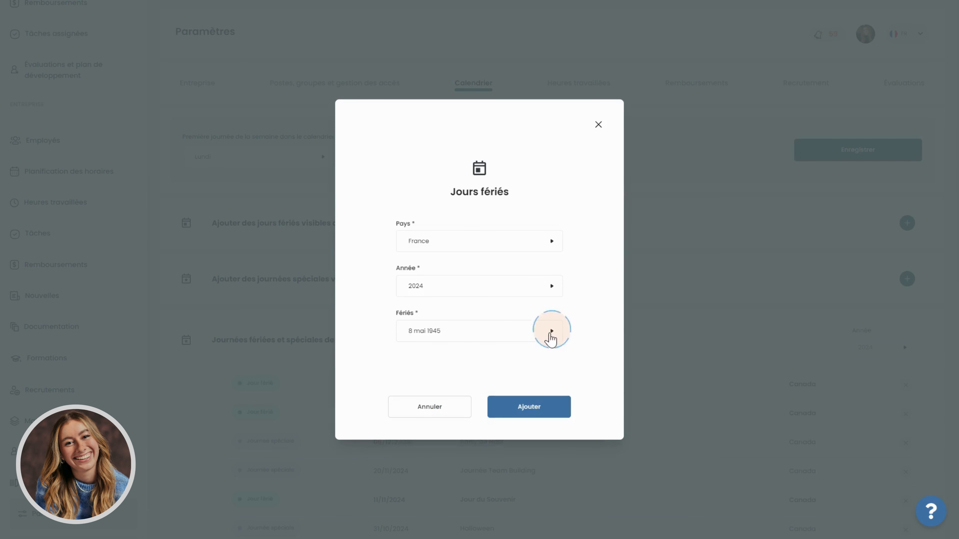
{"action": "left_click", "coordinate": [519, 409]}
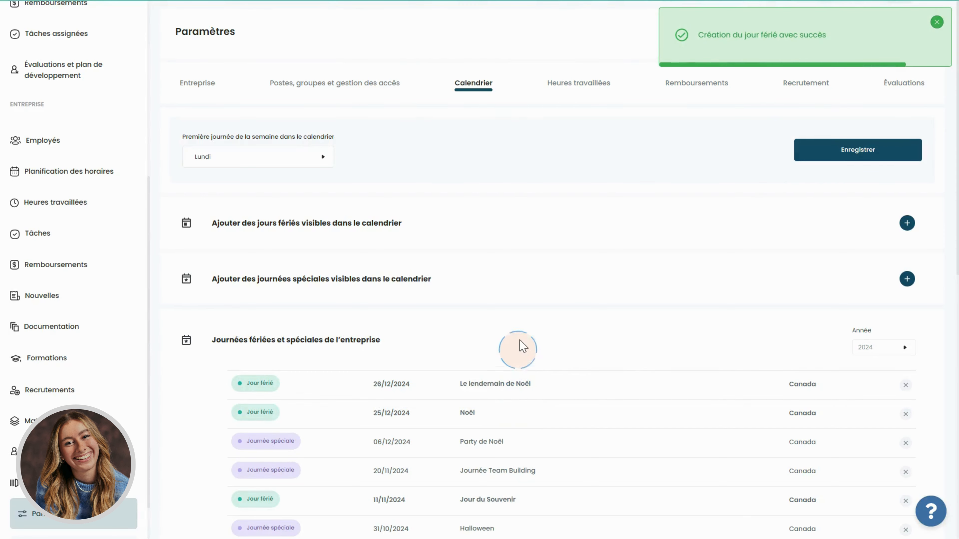
Examine the 2024 list of company holidays and special days, including the 8 mai 1945 entry for France
{"action": "scroll", "coordinate": [521, 346], "scroll_direction": "down", "scroll_amount": 6}
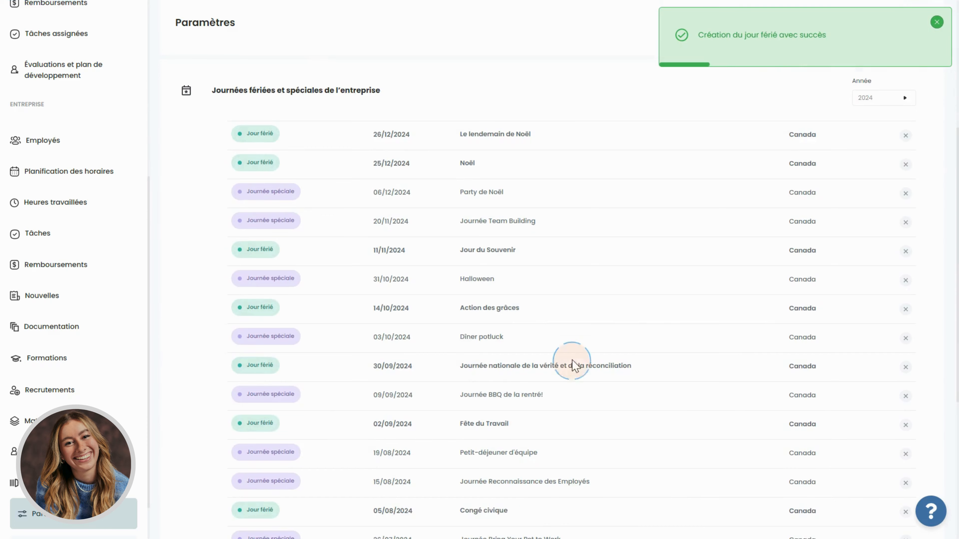
{"action": "scroll", "coordinate": [573, 364], "scroll_direction": "down", "scroll_amount": 5}
{"action": "scroll", "coordinate": [574, 350], "scroll_direction": "down", "scroll_amount": 2}
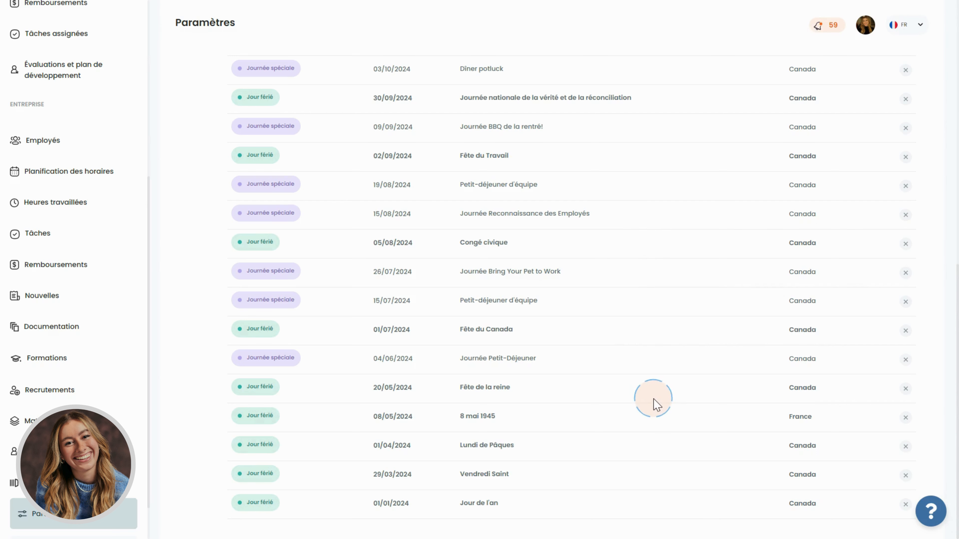
{"action": "scroll", "coordinate": [578, 346], "scroll_direction": "up", "scroll_amount": 10}
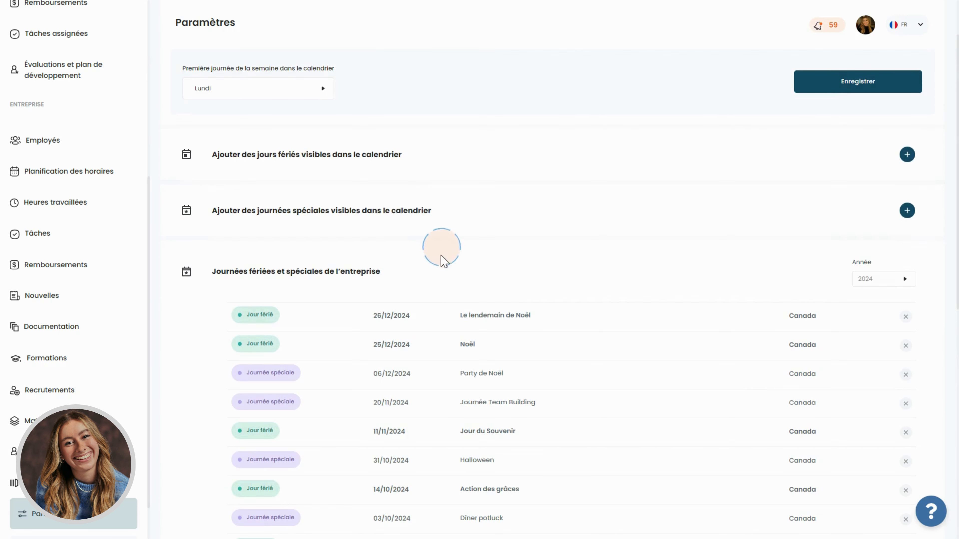
{"action": "scroll", "coordinate": [446, 264], "scroll_direction": "down", "scroll_amount": 2}
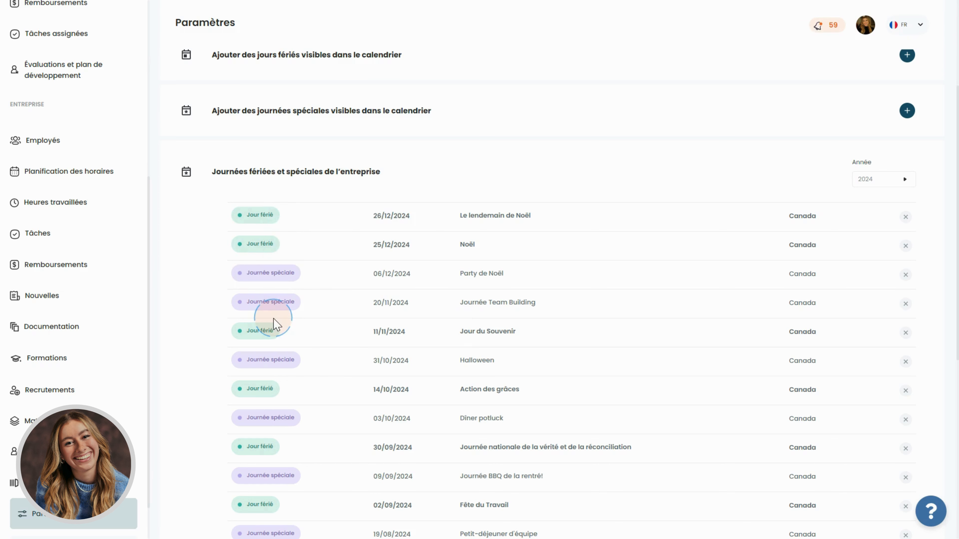
Open the Tableau de bord of the employee space
{"action": "scroll", "coordinate": [124, 242], "scroll_direction": "up", "scroll_amount": 5}
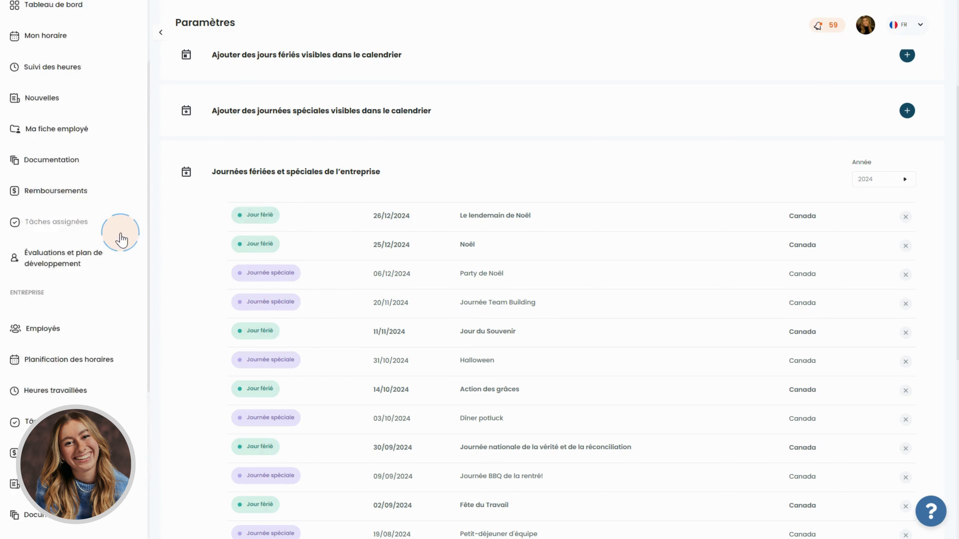
{"action": "scroll", "coordinate": [349, 268], "scroll_direction": "up", "scroll_amount": 5}
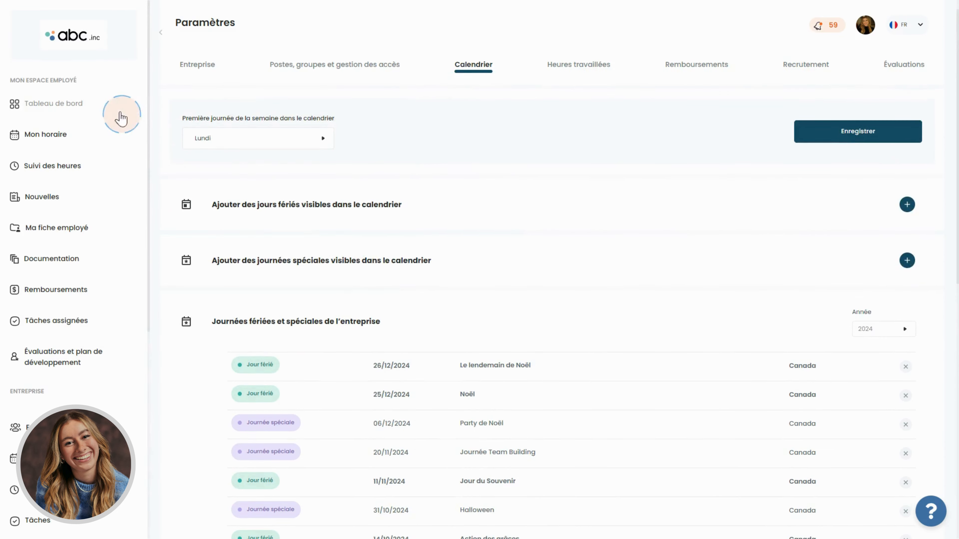
{"action": "left_click", "coordinate": [67, 109]}
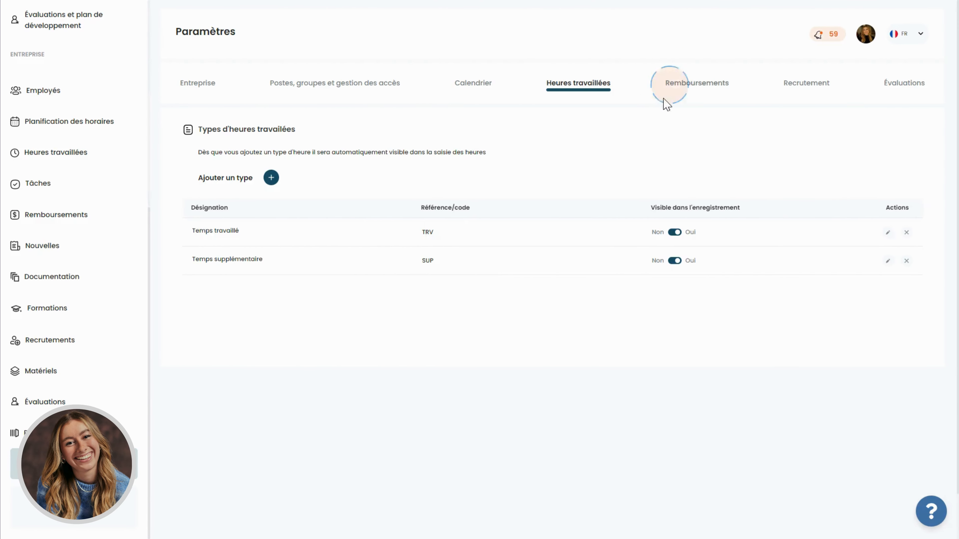
View and cancel the form for adding a worked-hours type, and toggle whether Temps supplémentaire is visible in time entry
{"action": "left_click", "coordinate": [270, 178]}
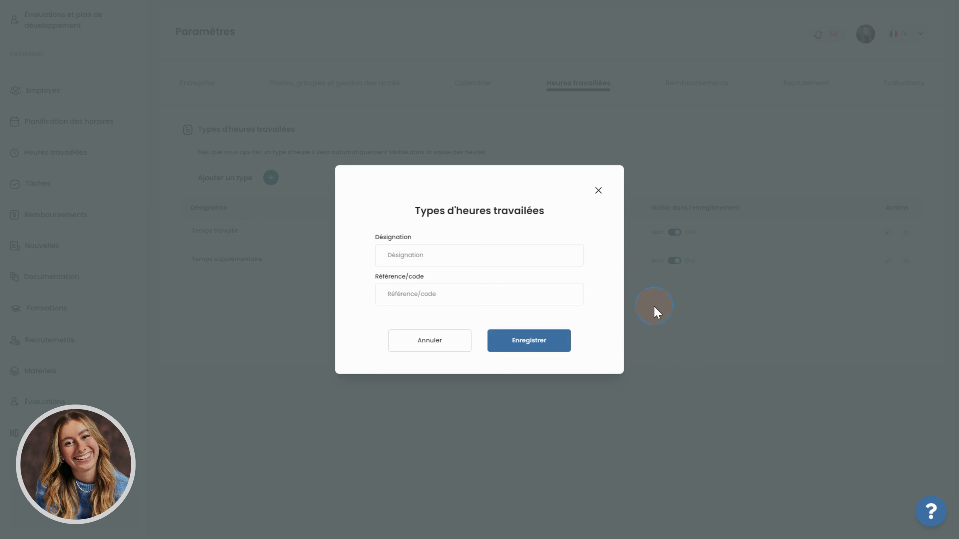
{"action": "left_click", "coordinate": [406, 339]}
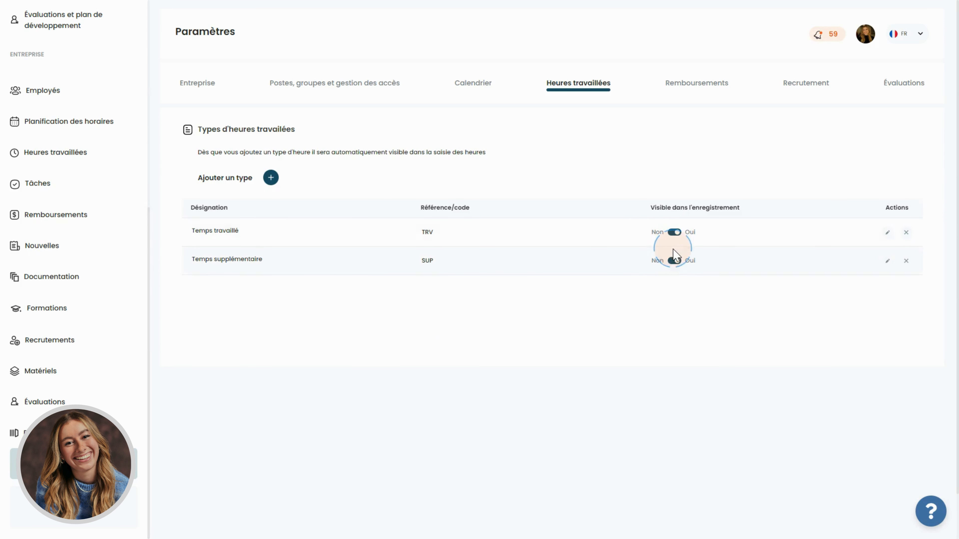
{"action": "left_click", "coordinate": [672, 259]}
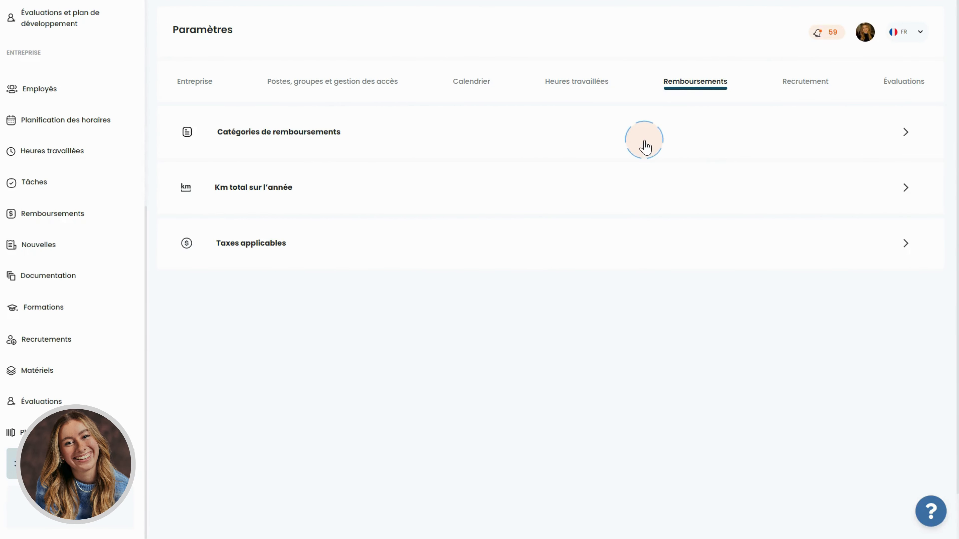
Expand the reimbursement categories in the Remboursements settings
{"action": "left_click", "coordinate": [404, 158]}
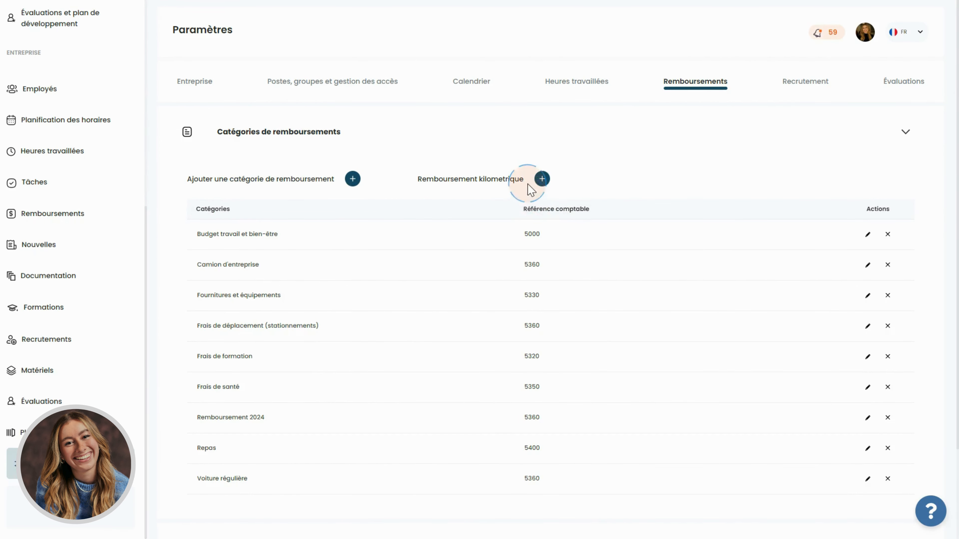
Start a new kilometric reimbursement category, switch its distance unit to Km and add a calculation bracket
{"action": "left_click", "coordinate": [541, 179]}
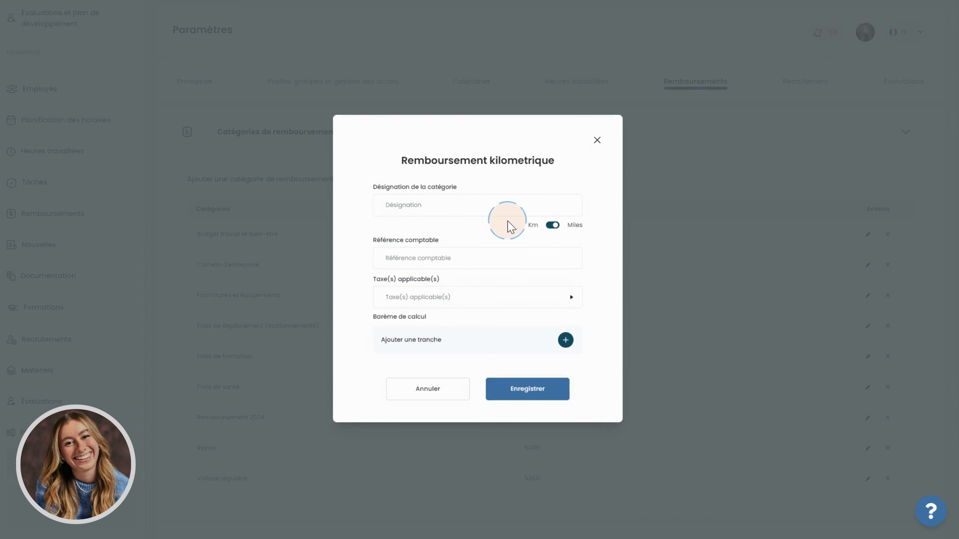
{"action": "left_click", "coordinate": [552, 225]}
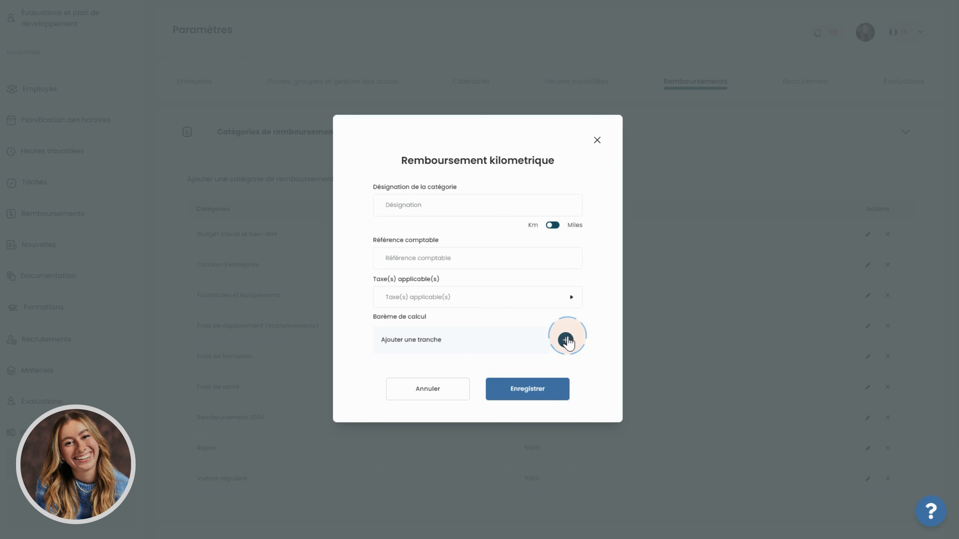
{"action": "left_click", "coordinate": [566, 340]}
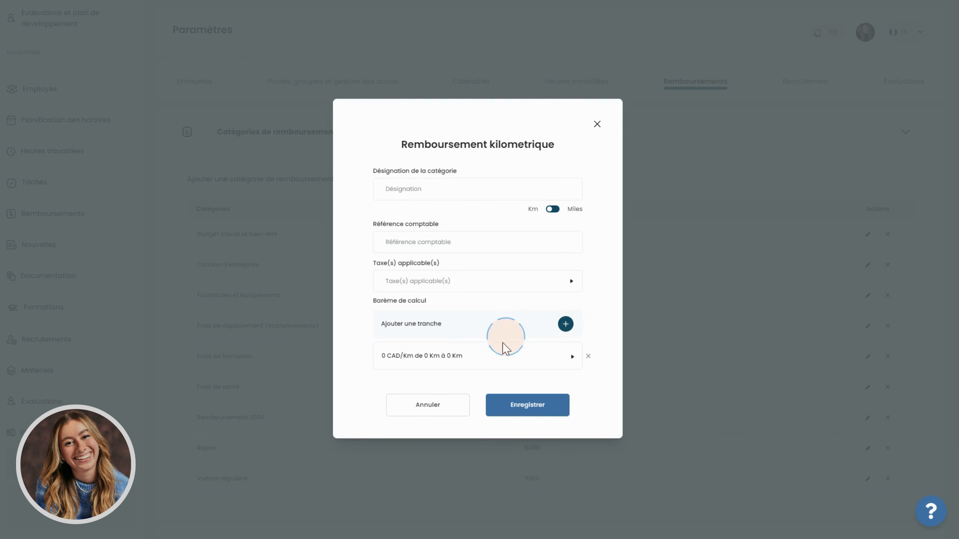
Set the first calculation bracket to 0.55 CAD per Km, from 1 Km to 5000 Km
{"action": "left_click", "coordinate": [489, 361]}
{"action": "left_click", "coordinate": [438, 383]}
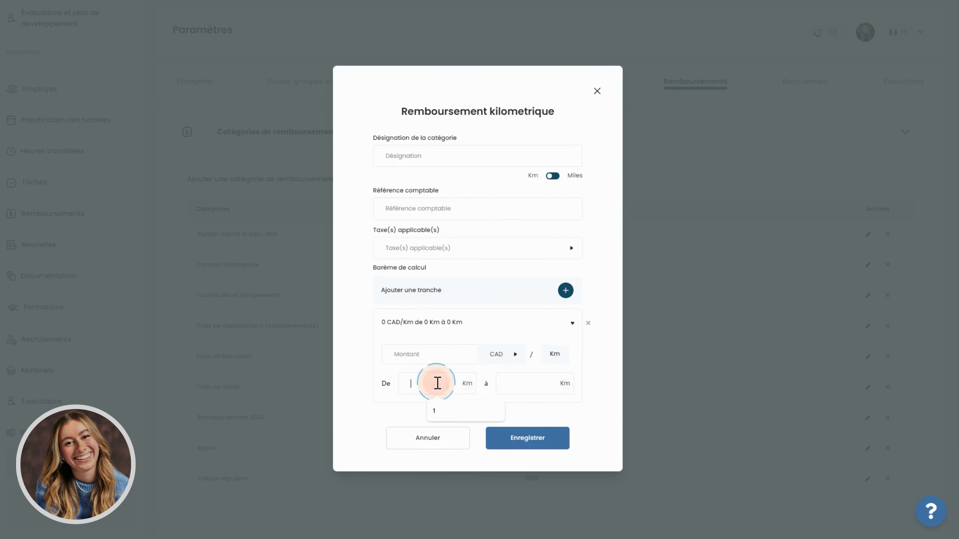
{"action": "type", "text": "1"}
{"action": "left_click", "coordinate": [508, 378]}
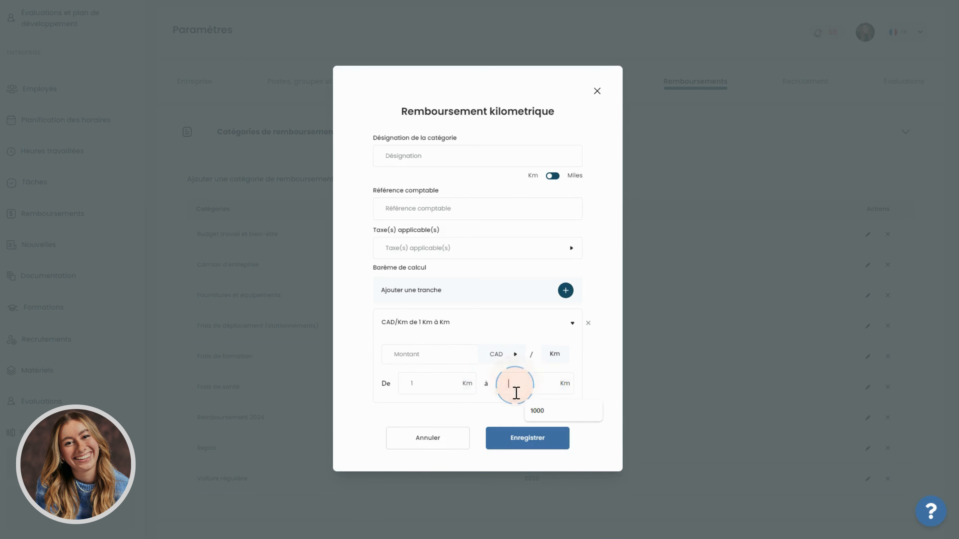
{"action": "left_click", "coordinate": [542, 411]}
{"action": "left_click", "coordinate": [525, 392]}
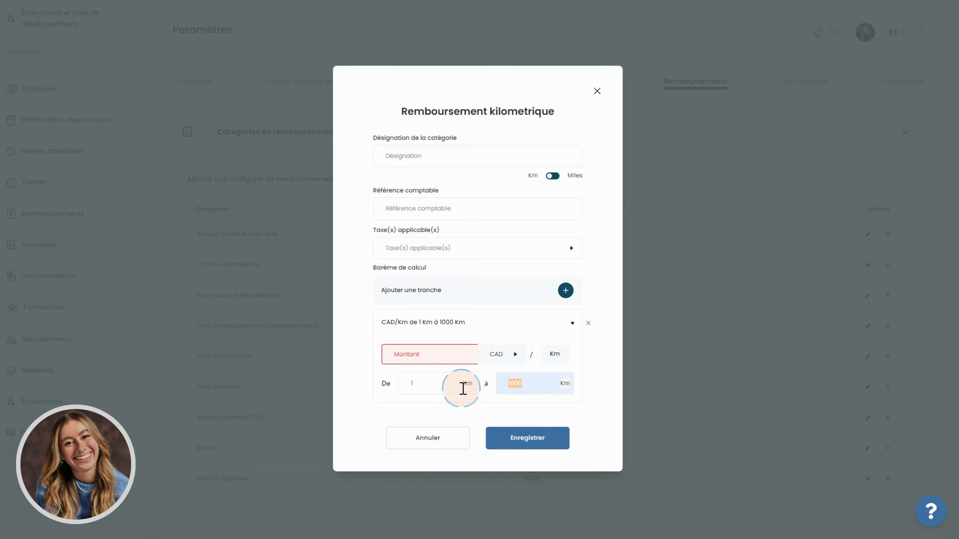
{"action": "key", "text": "BackSpace"}
{"action": "key", "text": "BackSpace"}
{"action": "key", "text": "BackSpace"}
{"action": "key", "text": "BackSpace"}
{"action": "type", "text": "5000"}
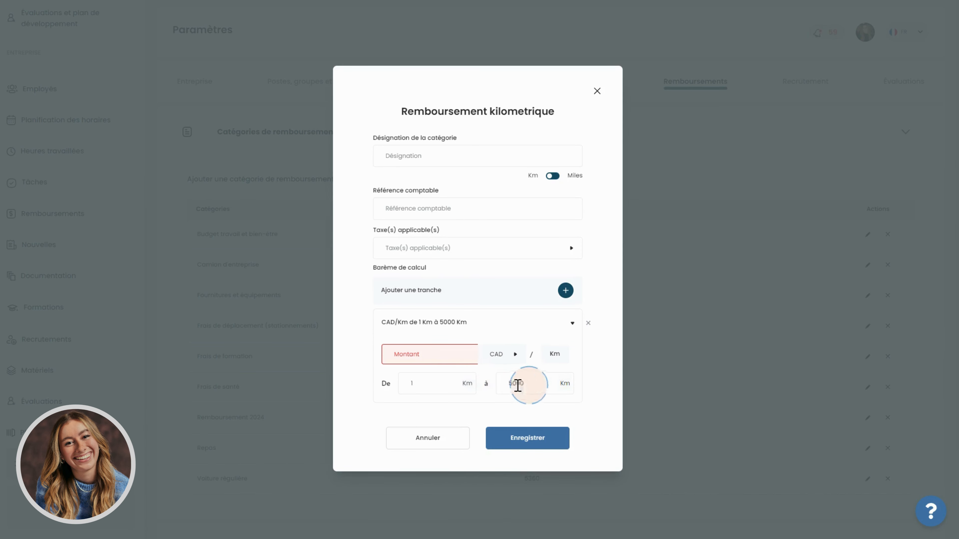
{"action": "left_click", "coordinate": [431, 355]}
{"action": "type", "text": "0.55"}
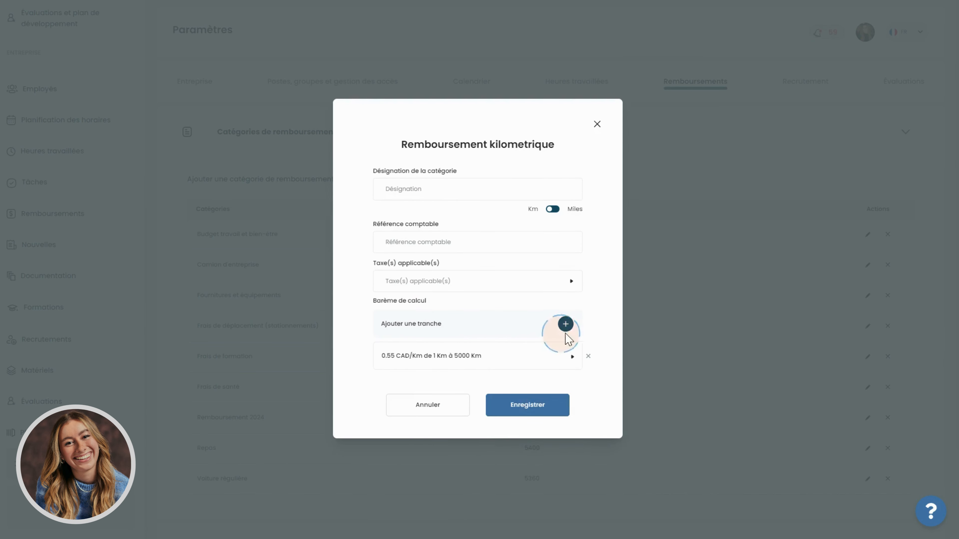
Add a second bracket of 0.50 CAD per Km from 5001 to 10000 Km, and cancel the kilometric reimbursement form
{"action": "left_click", "coordinate": [565, 324]}
{"action": "left_click", "coordinate": [428, 340]}
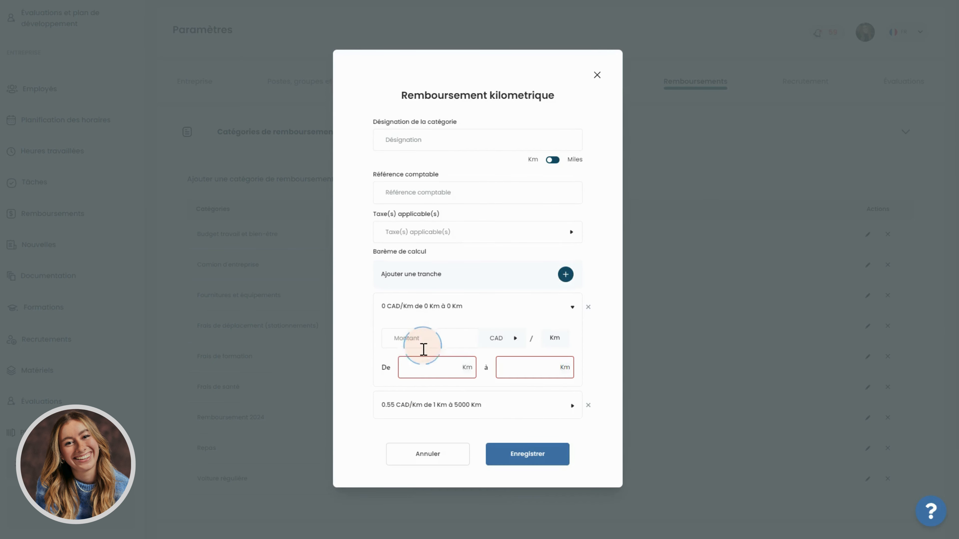
{"action": "left_click", "coordinate": [424, 370]}
{"action": "type", "text": "5001"}
{"action": "left_click", "coordinate": [512, 370]}
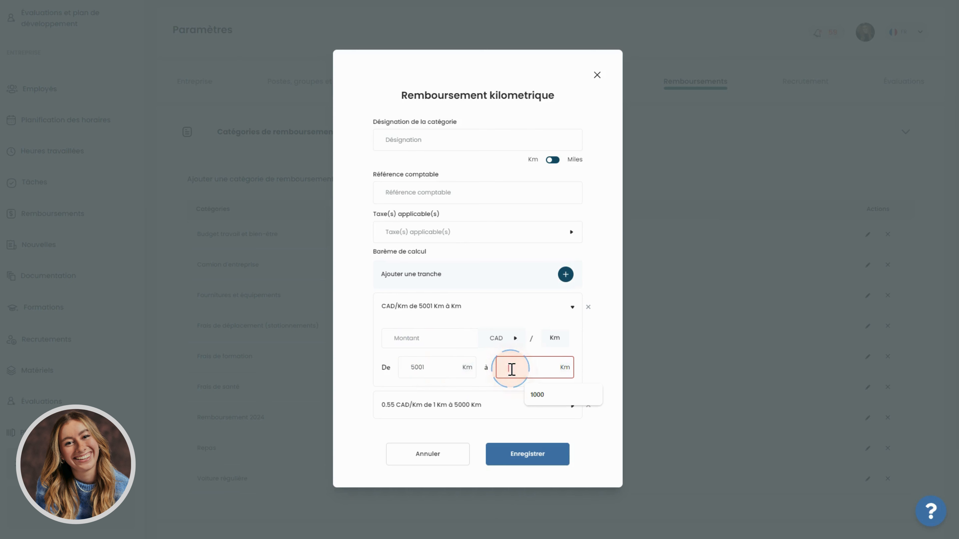
{"action": "type", "text": "10000"}
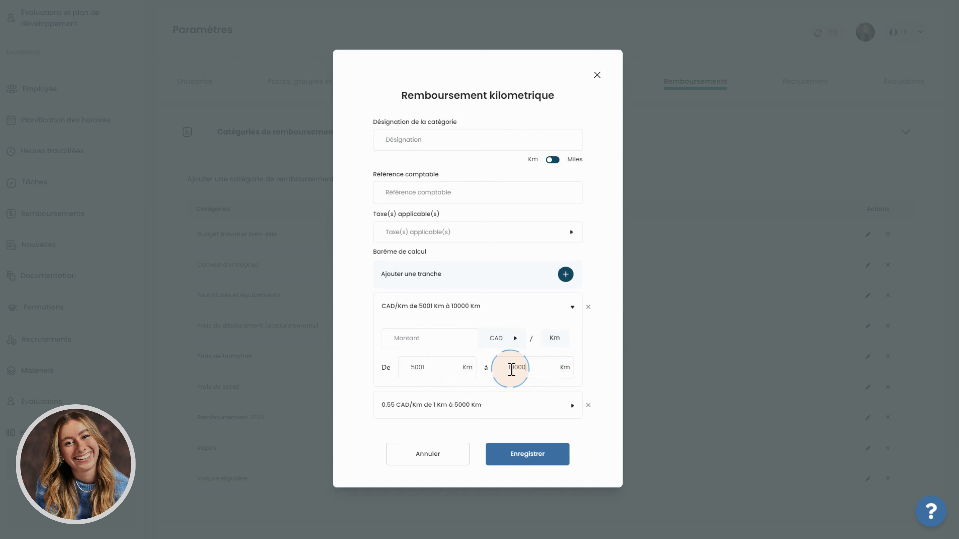
{"action": "left_click", "coordinate": [434, 334]}
{"action": "type", "text": "0"}
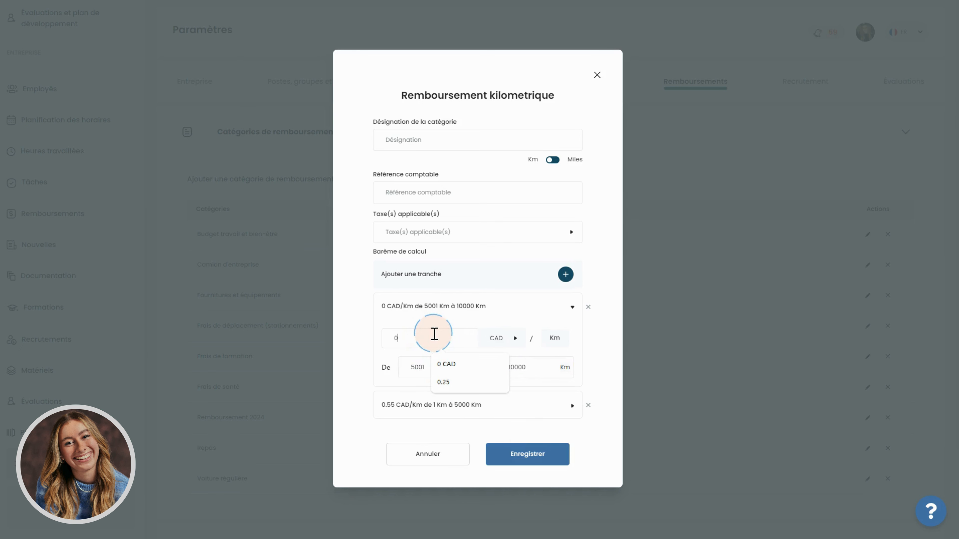
{"action": "type", "text": ".50"}
{"action": "left_click", "coordinate": [495, 403]}
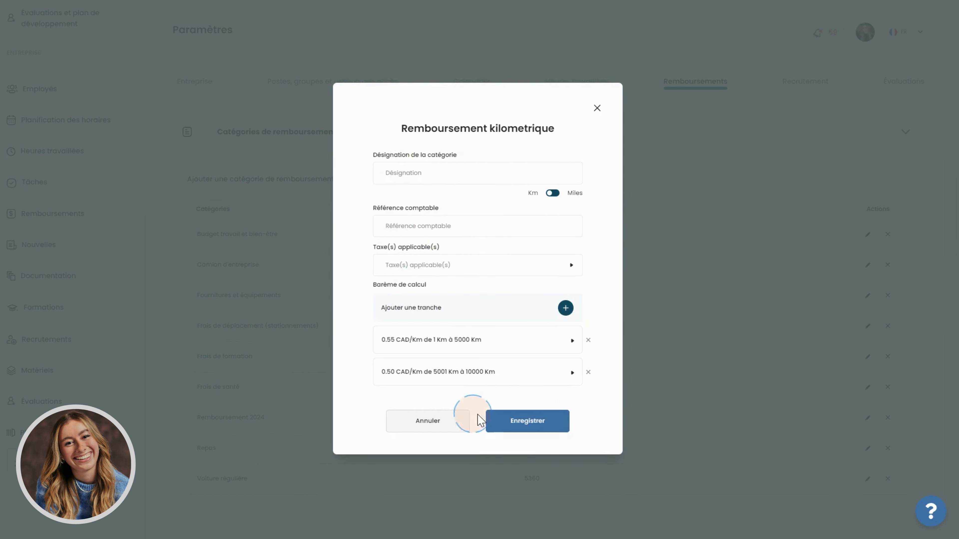
{"action": "left_click", "coordinate": [440, 420]}
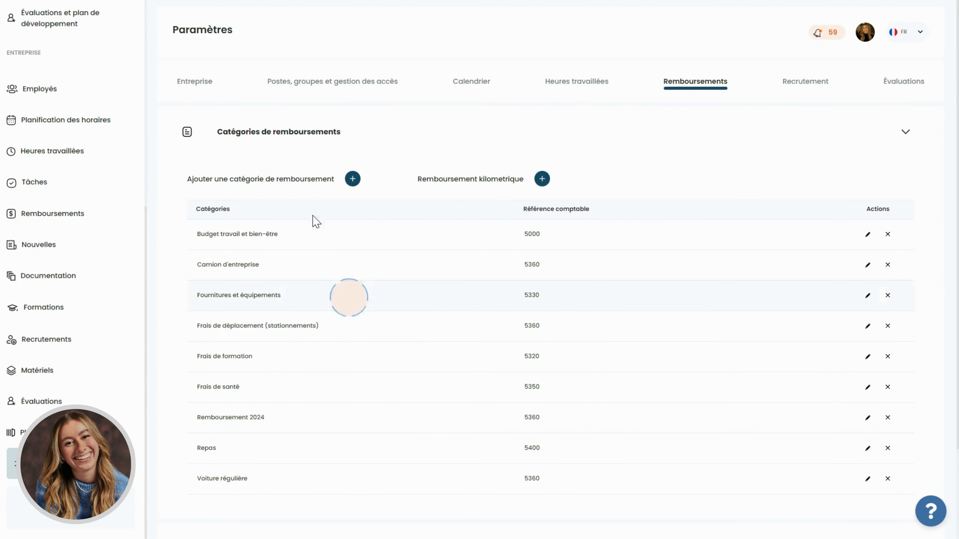
Look over the reimbursement categories and expand the Km total sur l'année section
{"action": "scroll", "coordinate": [435, 413], "scroll_direction": "down", "scroll_amount": 3}
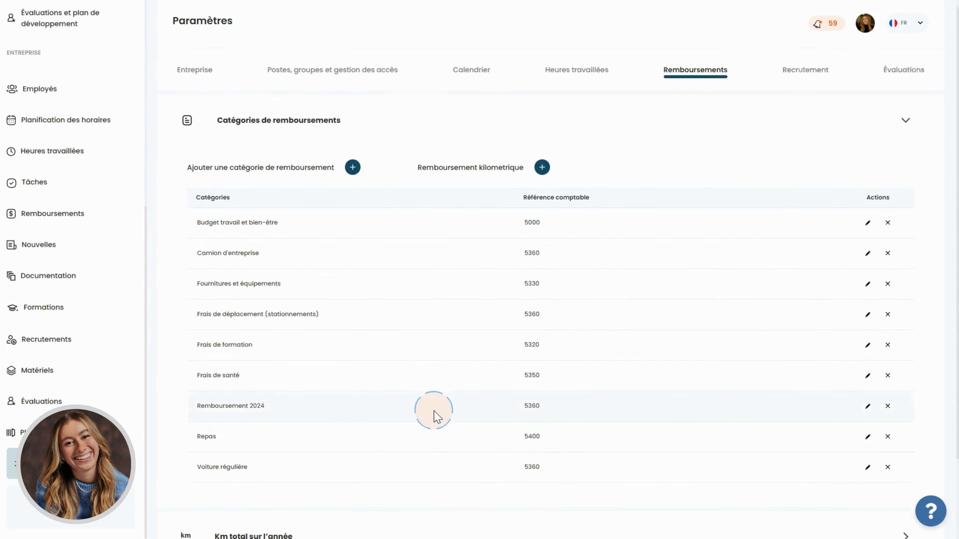
{"action": "scroll", "coordinate": [434, 413], "scroll_direction": "up", "scroll_amount": 3}
{"action": "scroll", "coordinate": [436, 414], "scroll_direction": "down", "scroll_amount": 3}
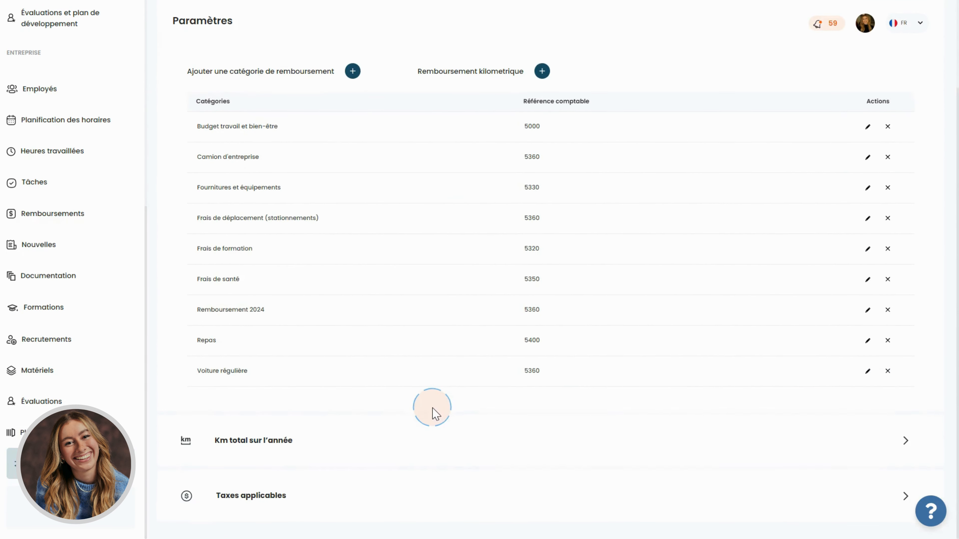
{"action": "left_click", "coordinate": [315, 442]}
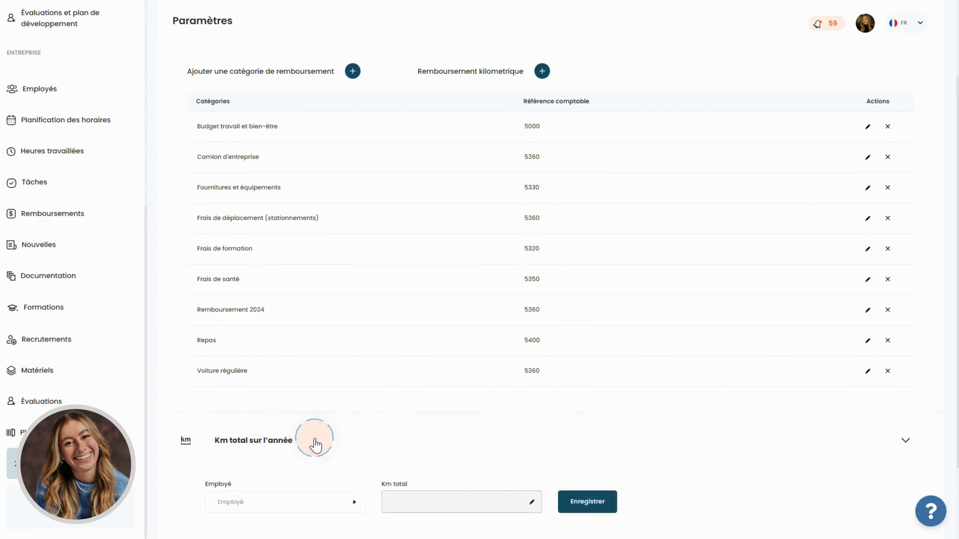
{"action": "scroll", "coordinate": [398, 338], "scroll_direction": "down", "scroll_amount": 3}
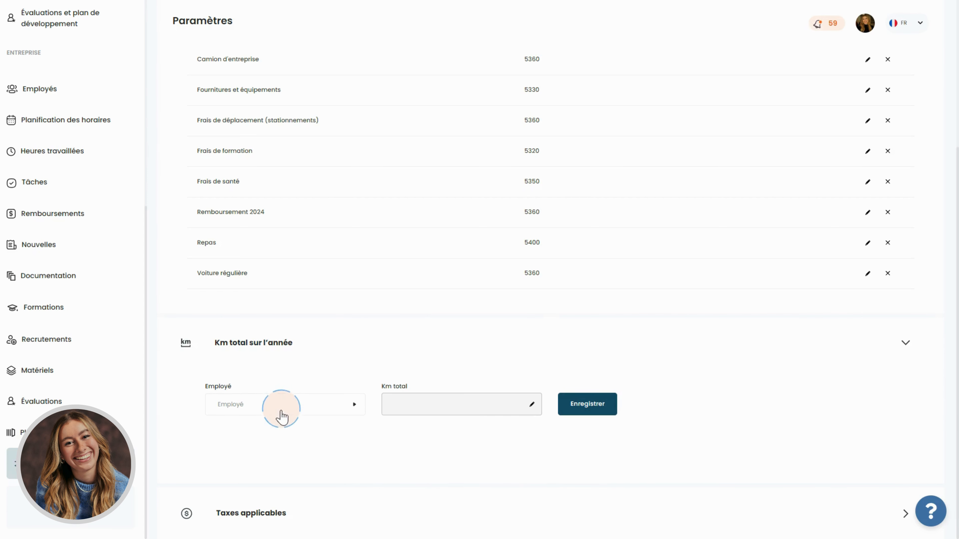
Select the first listed employee, enter 3099 as the Km total for the year, and collapse the section without saving
{"action": "left_click", "coordinate": [281, 416]}
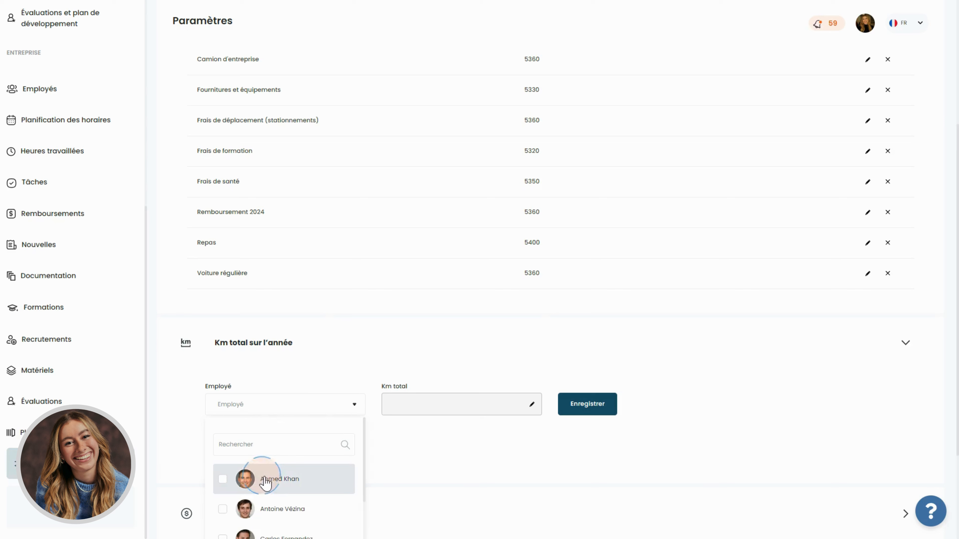
{"action": "left_click", "coordinate": [278, 478]}
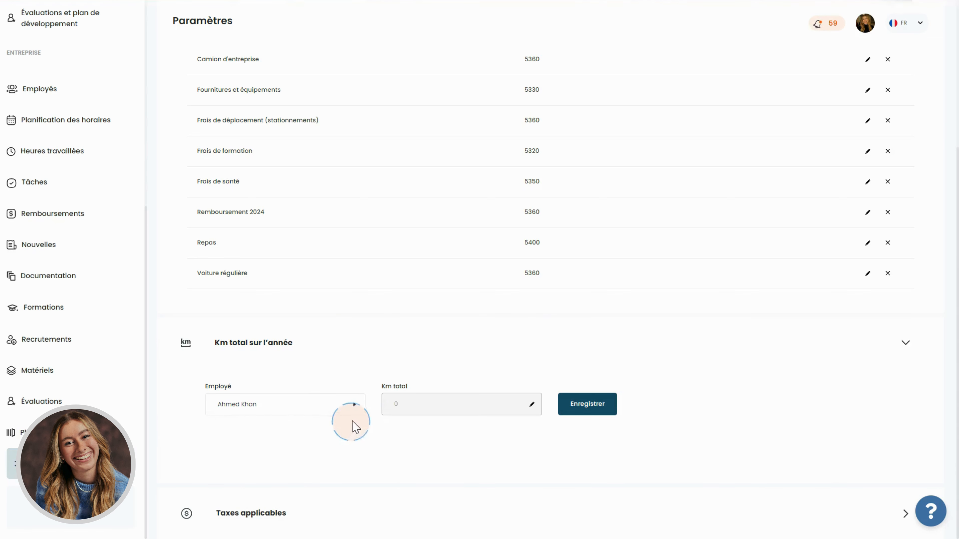
{"action": "left_click", "coordinate": [533, 406]}
{"action": "left_click", "coordinate": [462, 411]}
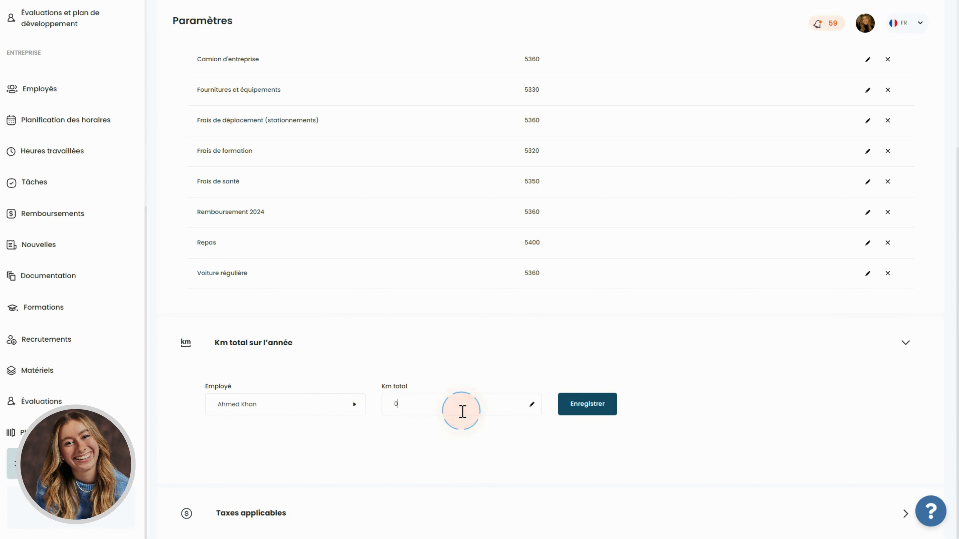
{"action": "type", "text": "3099"}
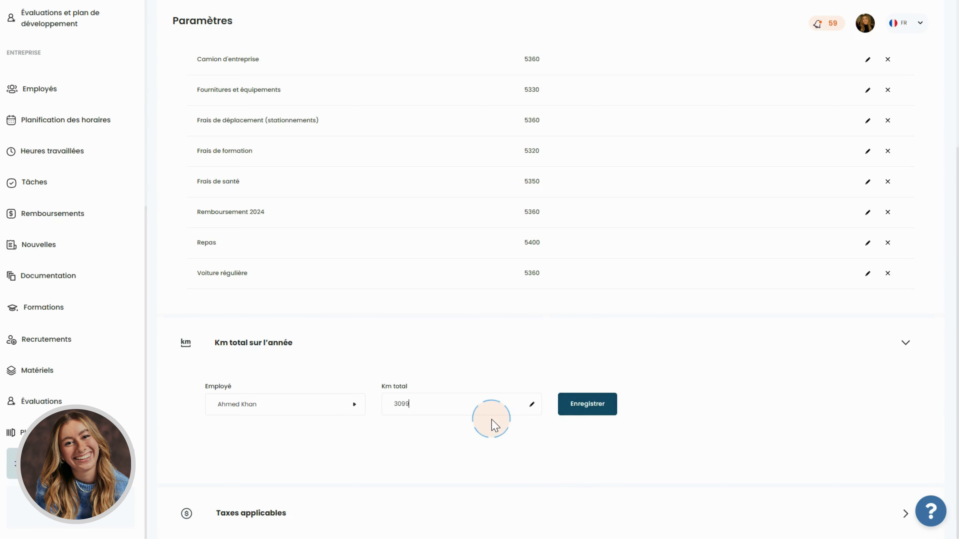
{"action": "left_click", "coordinate": [469, 401]}
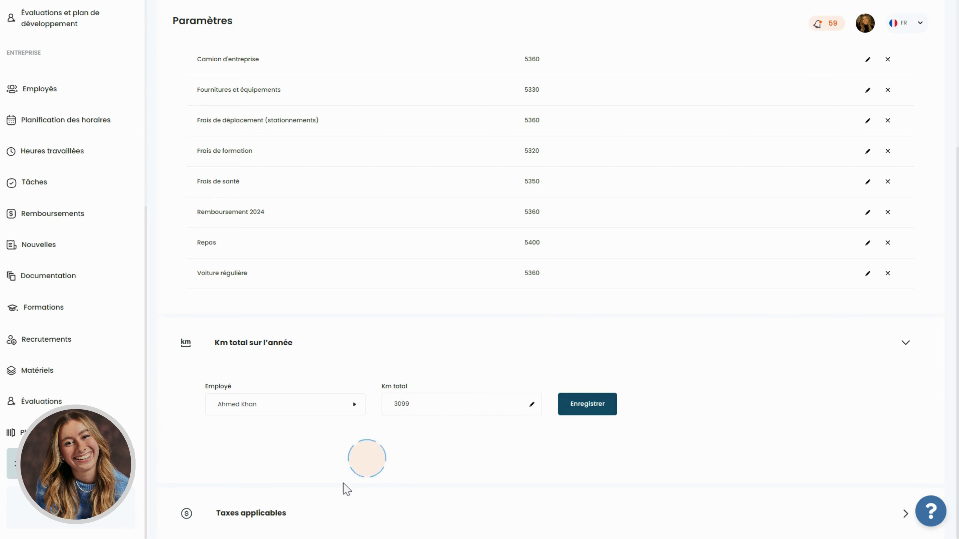
{"action": "left_click", "coordinate": [328, 339]}
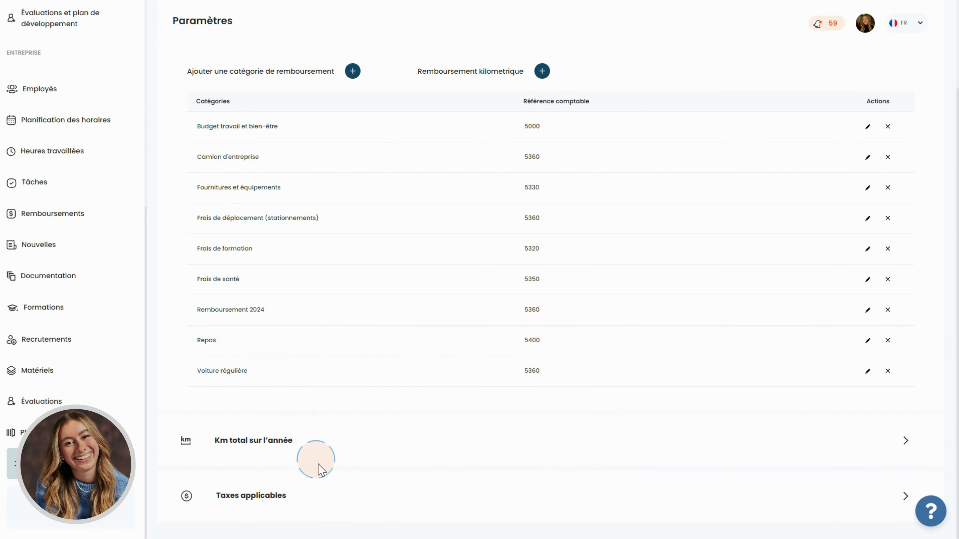
Under Taxes applicables, draft a new tax with designation TVQ and a rate of 77 %, and dismiss the form unsaved
{"action": "left_click", "coordinate": [326, 496]}
{"action": "scroll", "coordinate": [331, 423], "scroll_direction": "down", "scroll_amount": 6}
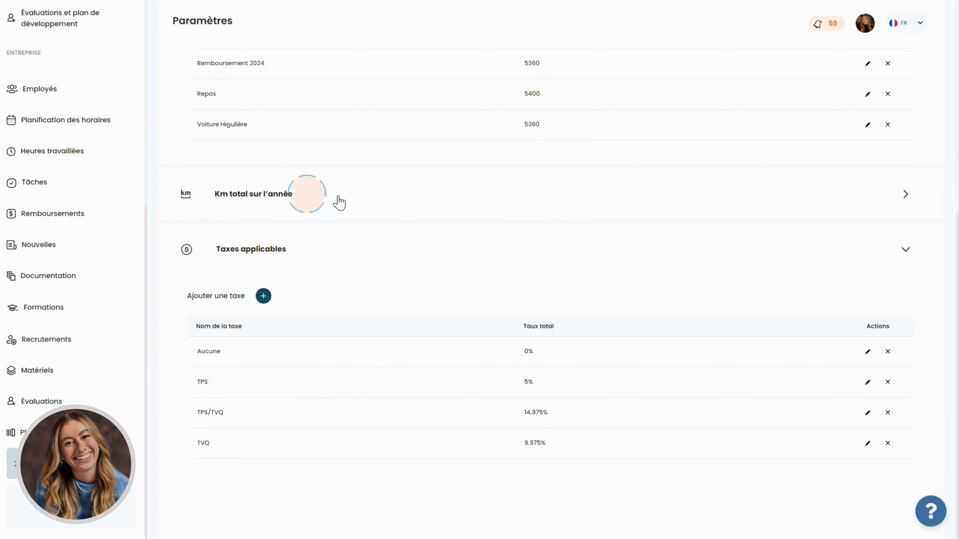
{"action": "left_click", "coordinate": [263, 296]}
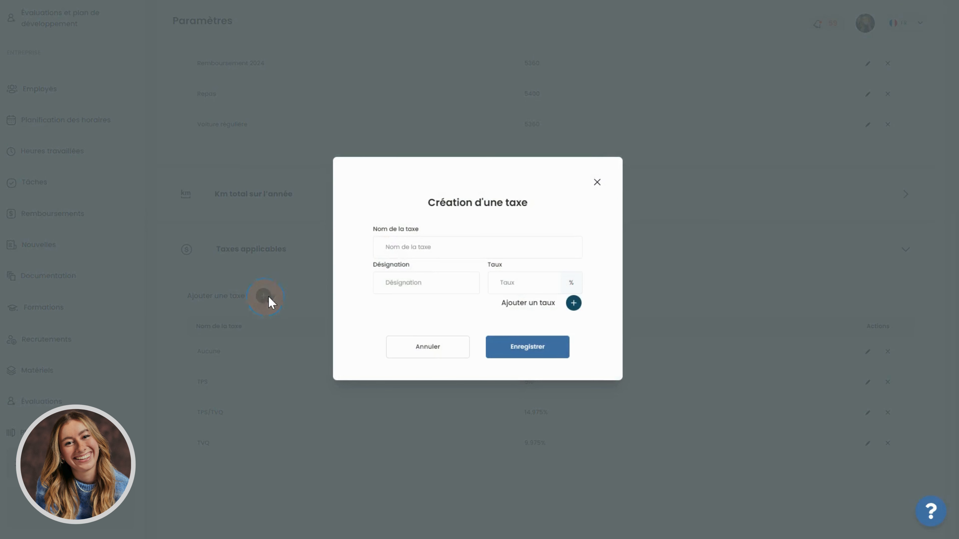
{"action": "left_click", "coordinate": [574, 303]}
{"action": "left_click", "coordinate": [405, 280]}
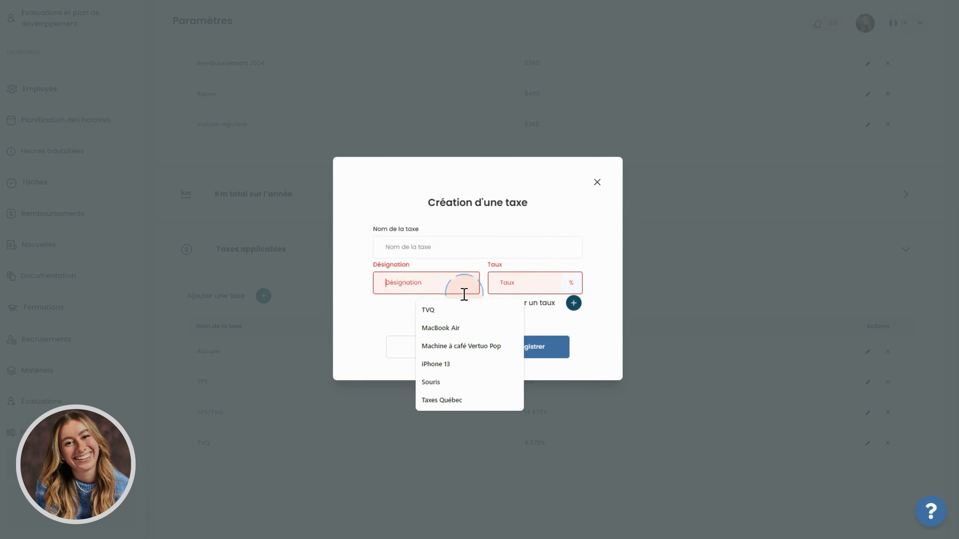
{"action": "left_click", "coordinate": [449, 312]}
{"action": "left_click", "coordinate": [535, 273]}
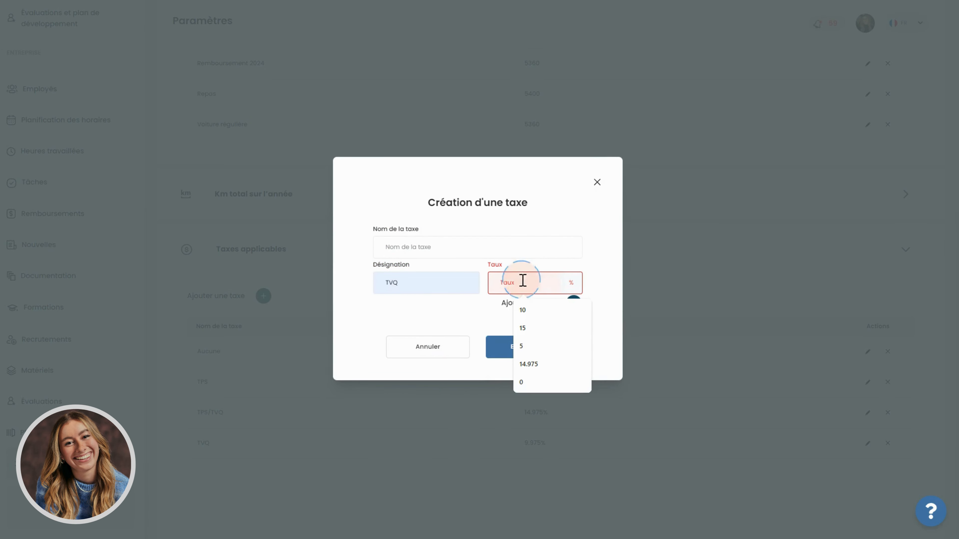
{"action": "left_click", "coordinate": [493, 283]}
{"action": "type", "text": "77"}
{"action": "left_click", "coordinate": [573, 303]}
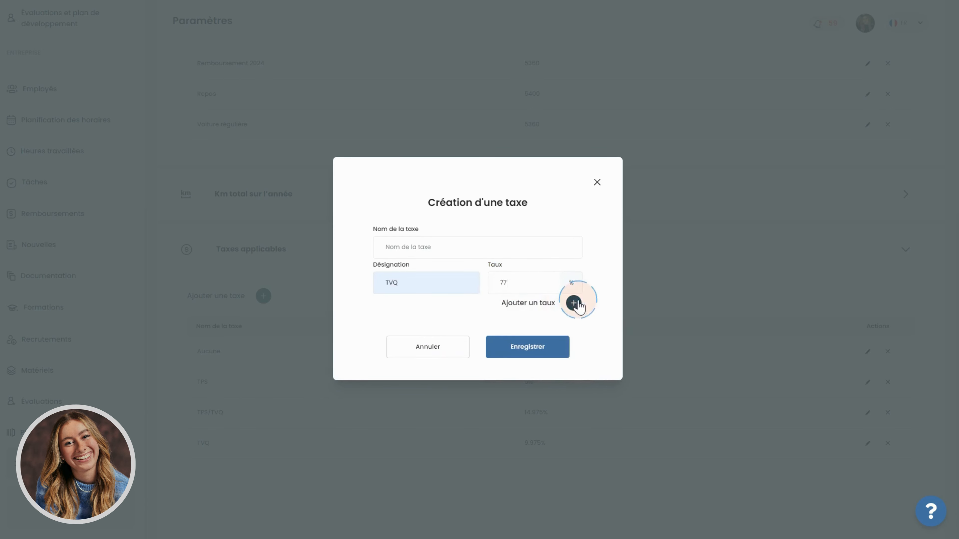
{"action": "left_click", "coordinate": [461, 374]}
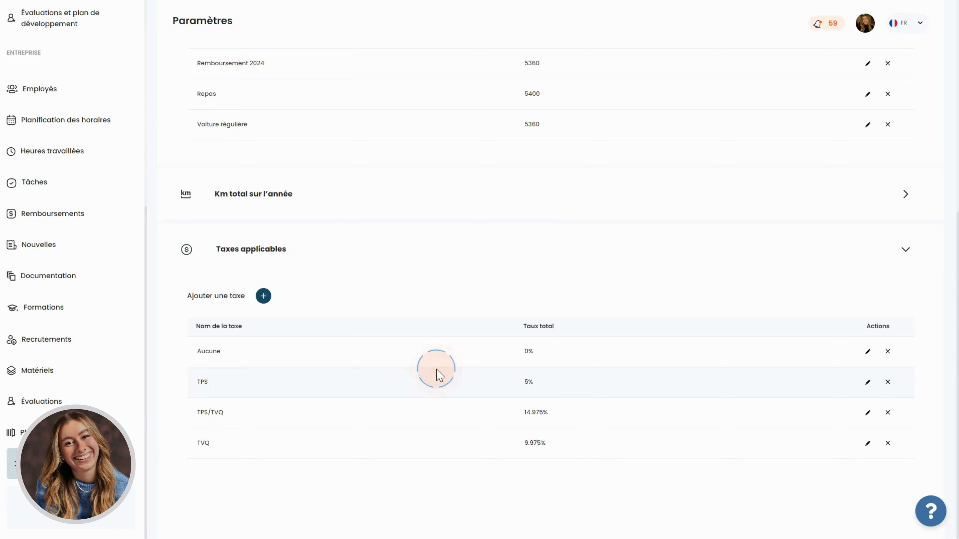
Go to the Recrutement settings, review the list under Raisons de refus and collapse it
{"action": "scroll", "coordinate": [561, 240], "scroll_direction": "up", "scroll_amount": 10}
{"action": "left_click", "coordinate": [677, 137]}
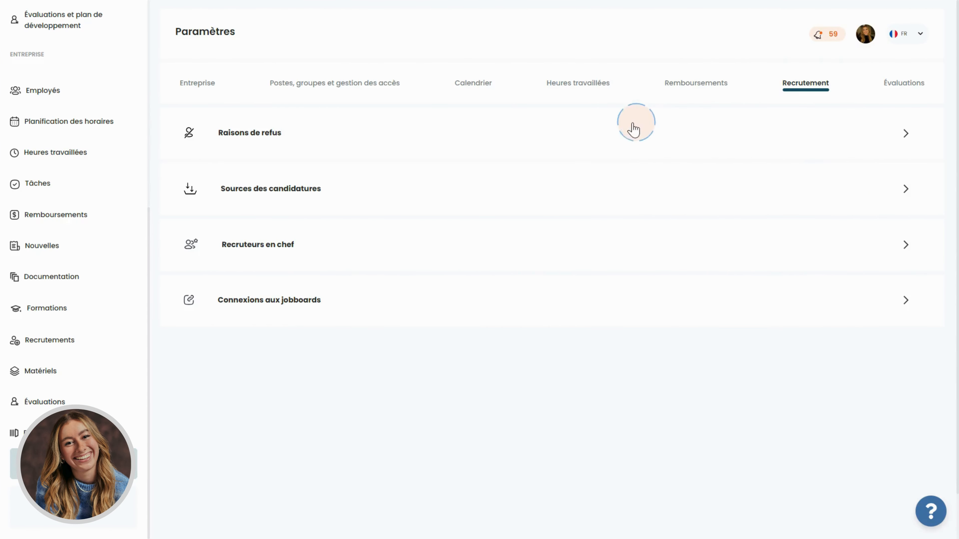
{"action": "left_click", "coordinate": [400, 145]}
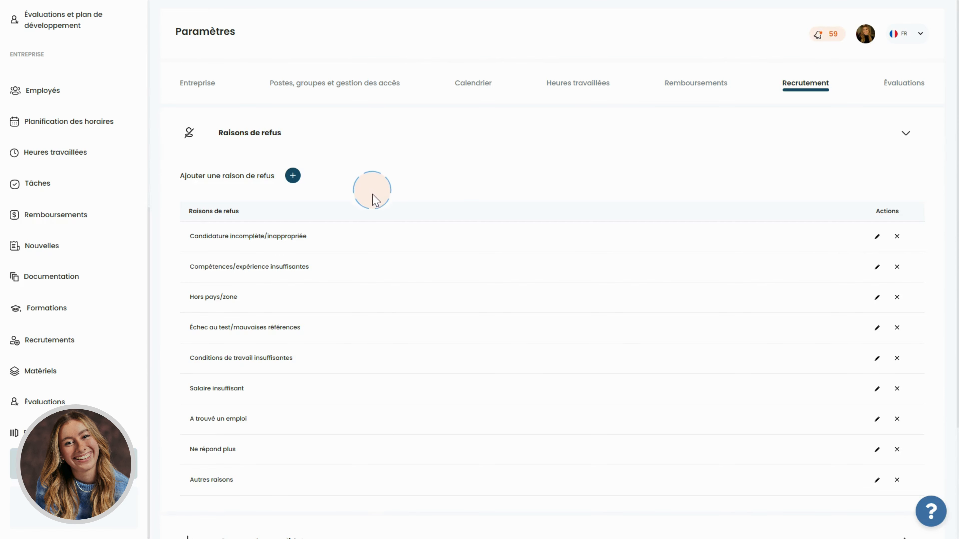
{"action": "scroll", "coordinate": [364, 246], "scroll_direction": "down", "scroll_amount": 3}
{"action": "scroll", "coordinate": [360, 246], "scroll_direction": "up", "scroll_amount": 1}
{"action": "scroll", "coordinate": [361, 246], "scroll_direction": "up", "scroll_amount": 1}
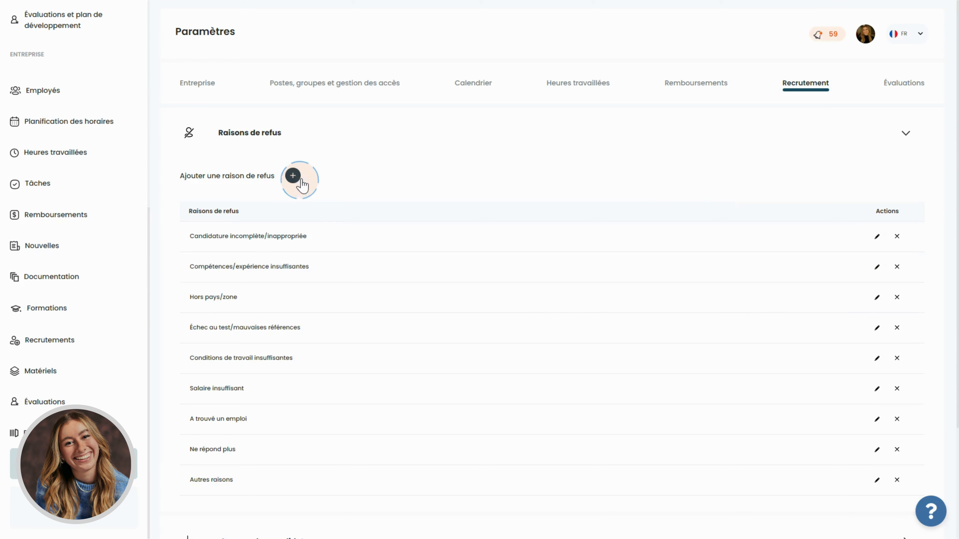
{"action": "left_click", "coordinate": [306, 141]}
View the Sources des candidatures list, collapse it and expand the Recruteurs en chef section
{"action": "left_click", "coordinate": [312, 188]}
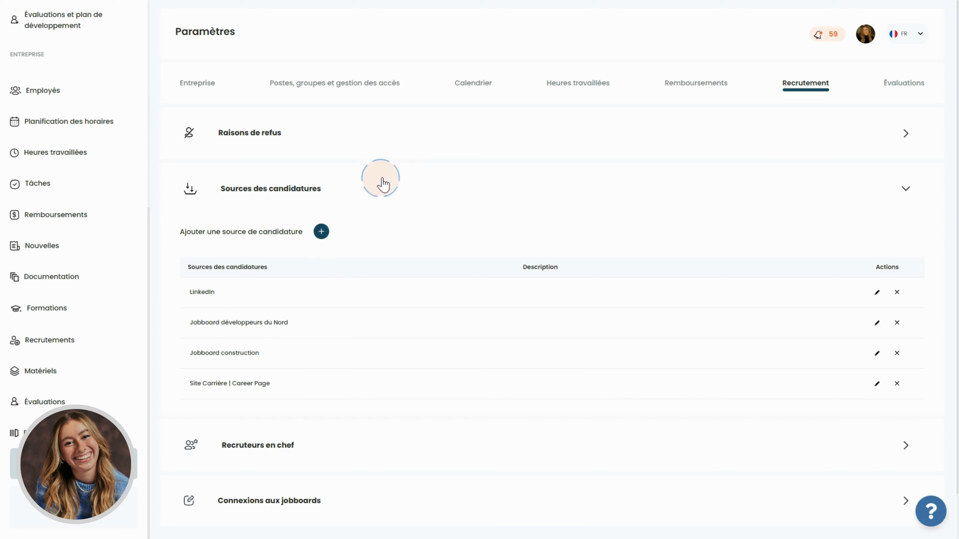
{"action": "left_click", "coordinate": [351, 192]}
{"action": "left_click", "coordinate": [266, 247]}
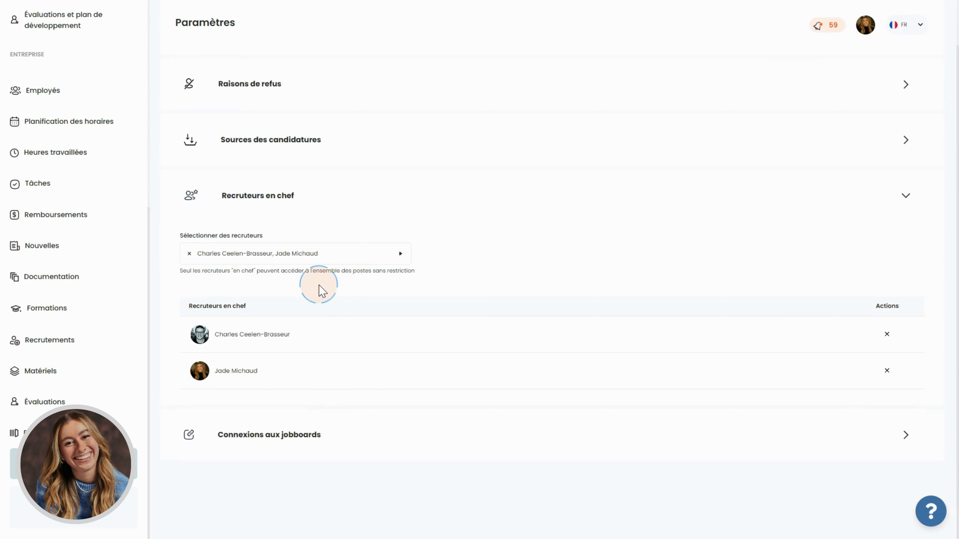
View the employees selectable under Recruteurs en chef, leave the selection as is and collapse the section
{"action": "left_click", "coordinate": [328, 257]}
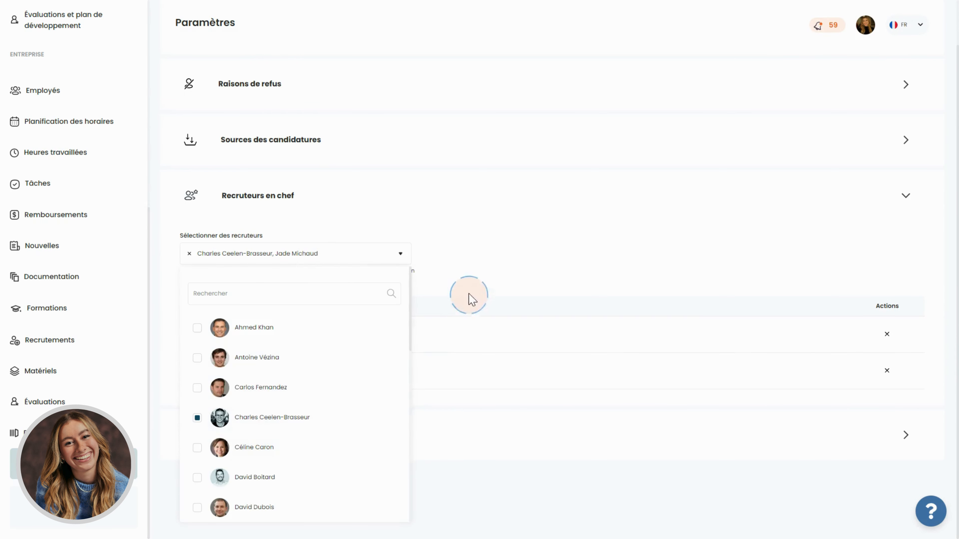
{"action": "left_click", "coordinate": [466, 244]}
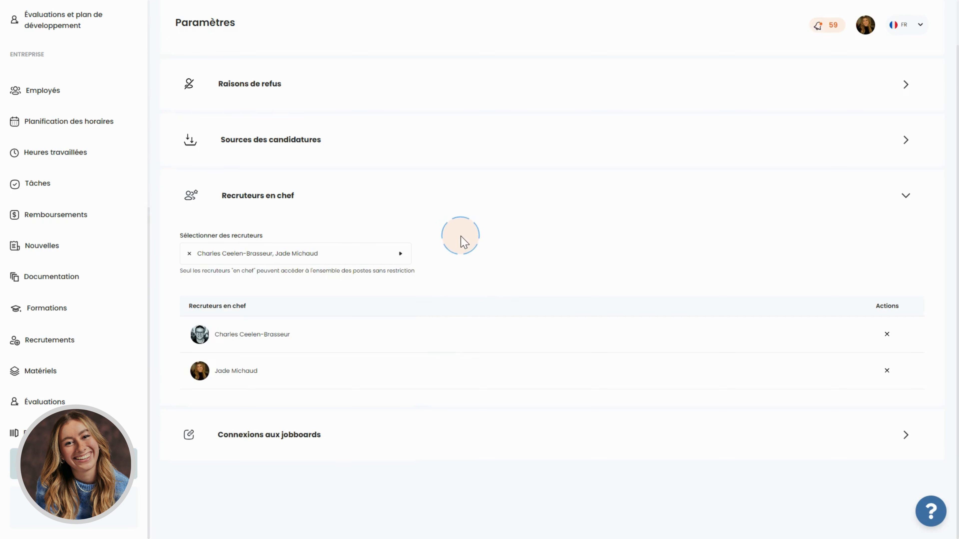
{"action": "left_click", "coordinate": [358, 191]}
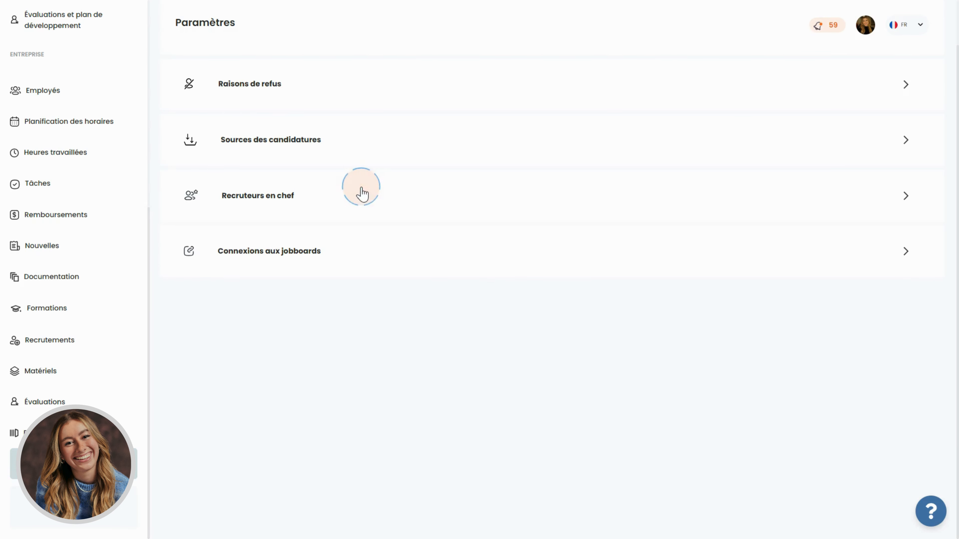
Review the job boards and connection options under Connexions aux jobboards, and collapse the section
{"action": "left_click", "coordinate": [338, 266]}
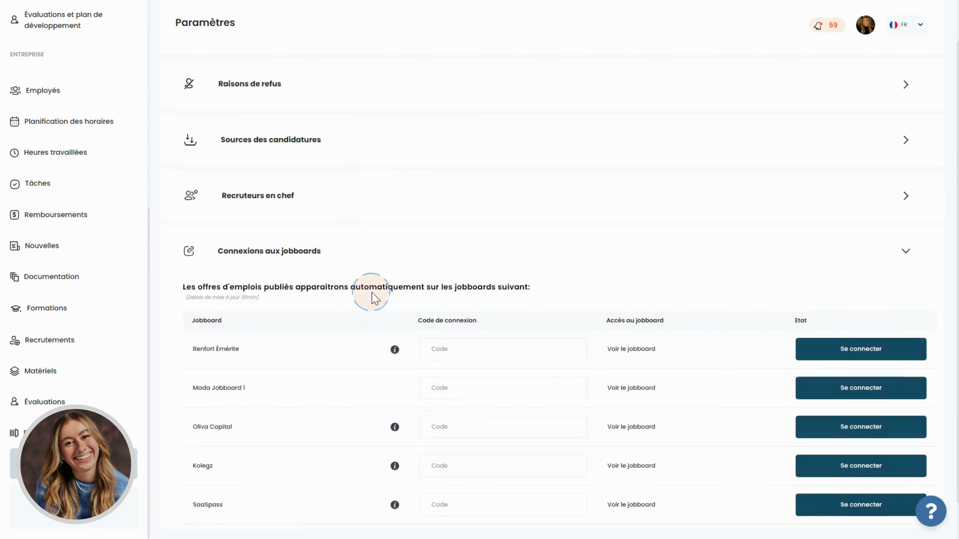
{"action": "scroll", "coordinate": [374, 295], "scroll_direction": "down", "scroll_amount": 1}
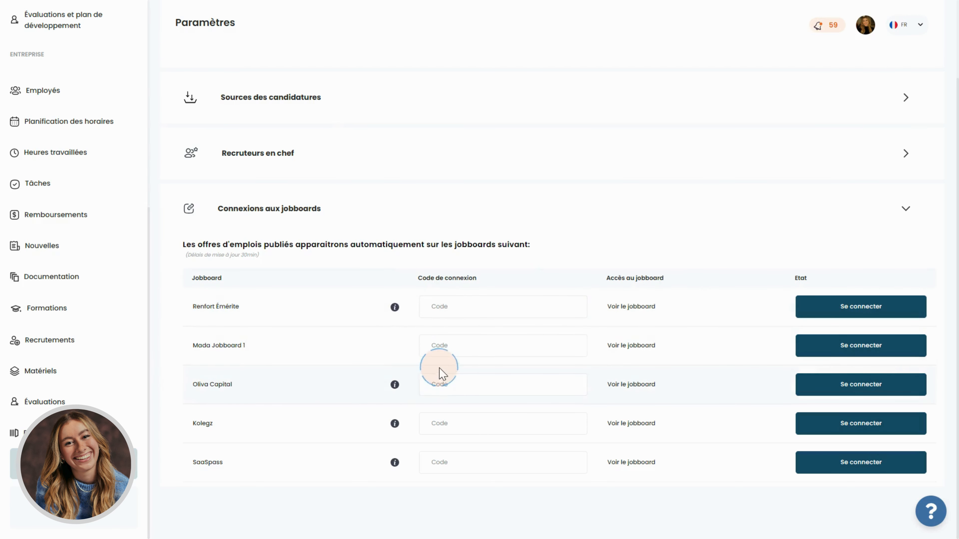
{"action": "left_click", "coordinate": [349, 208]}
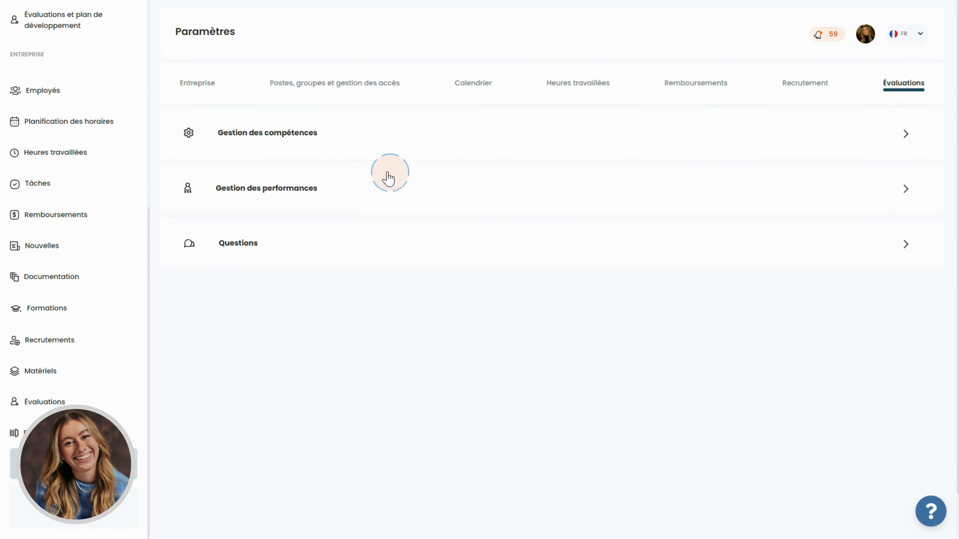
In the Évaluations settings, start a new competency group with one added competency, view its Format de l'evaluation options, and cancel the form
{"action": "left_click", "coordinate": [332, 143]}
{"action": "left_click", "coordinate": [291, 164]}
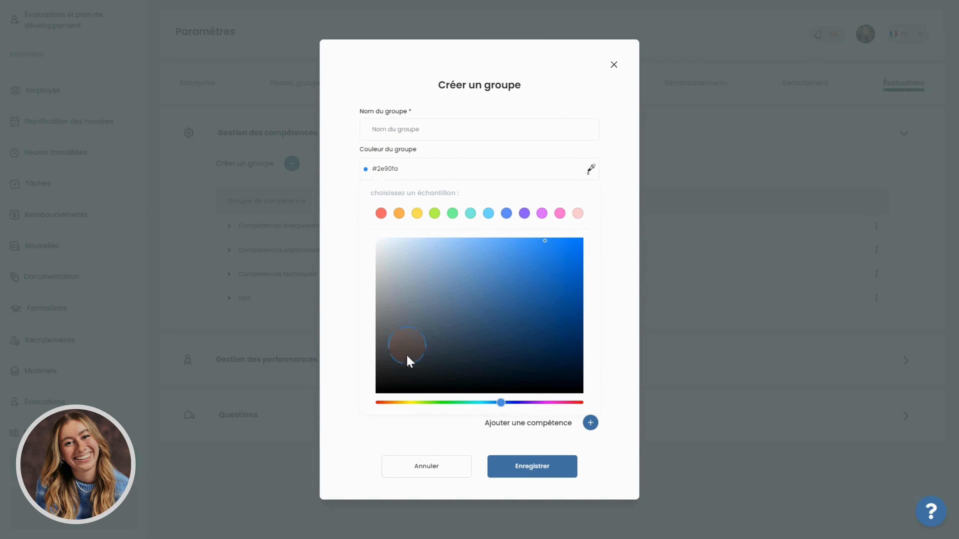
{"action": "left_click", "coordinate": [590, 423]}
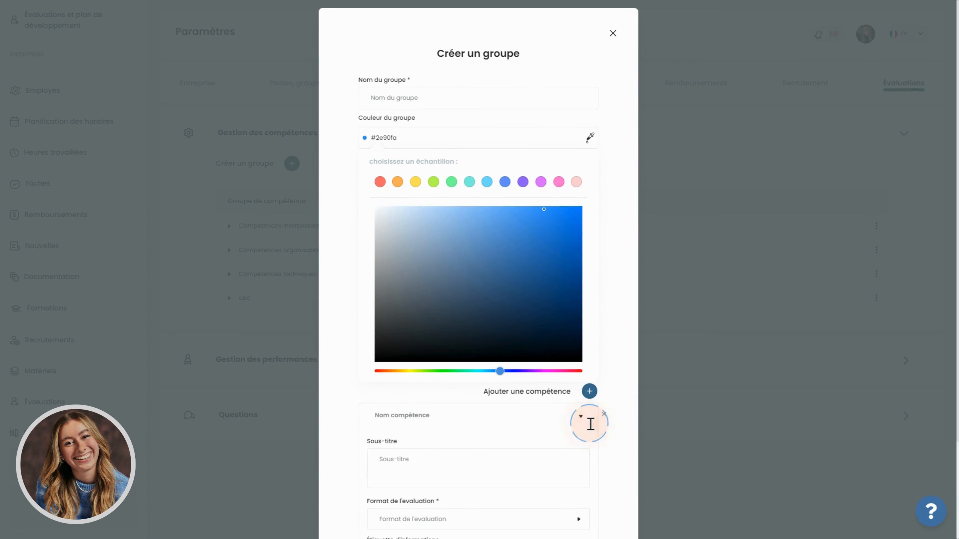
{"action": "scroll", "coordinate": [419, 336], "scroll_direction": "down", "scroll_amount": 2}
{"action": "scroll", "coordinate": [419, 336], "scroll_direction": "down", "scroll_amount": 1}
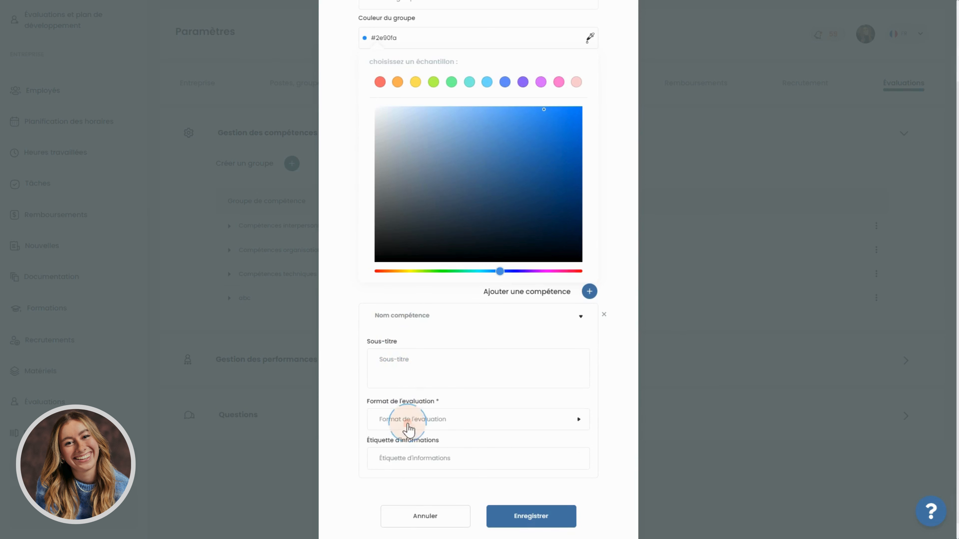
{"action": "left_click", "coordinate": [410, 419]}
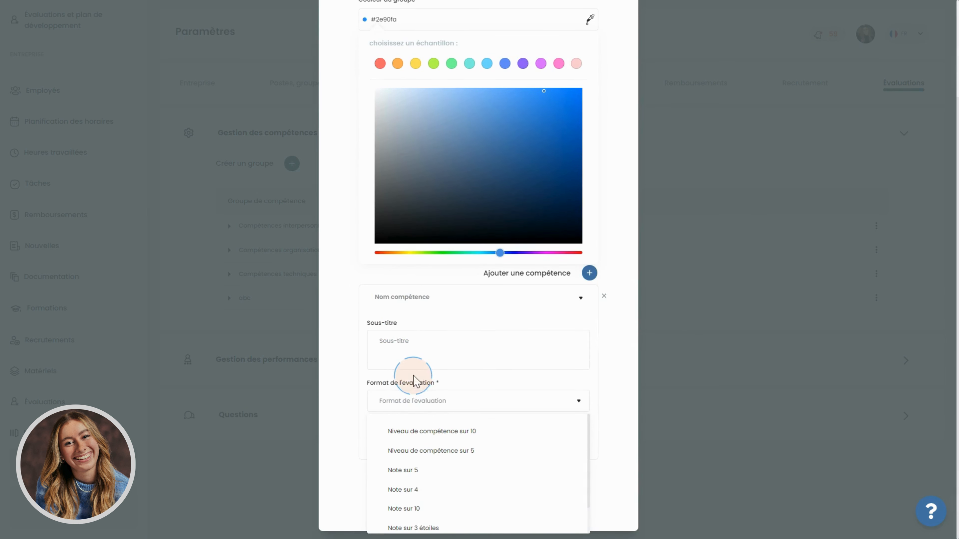
{"action": "left_click", "coordinate": [352, 400]}
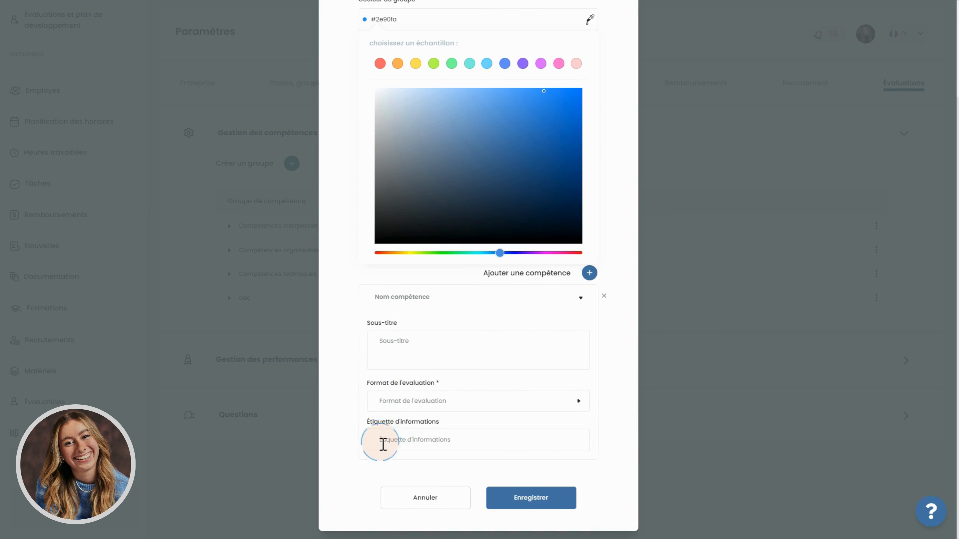
{"action": "left_click", "coordinate": [415, 505]}
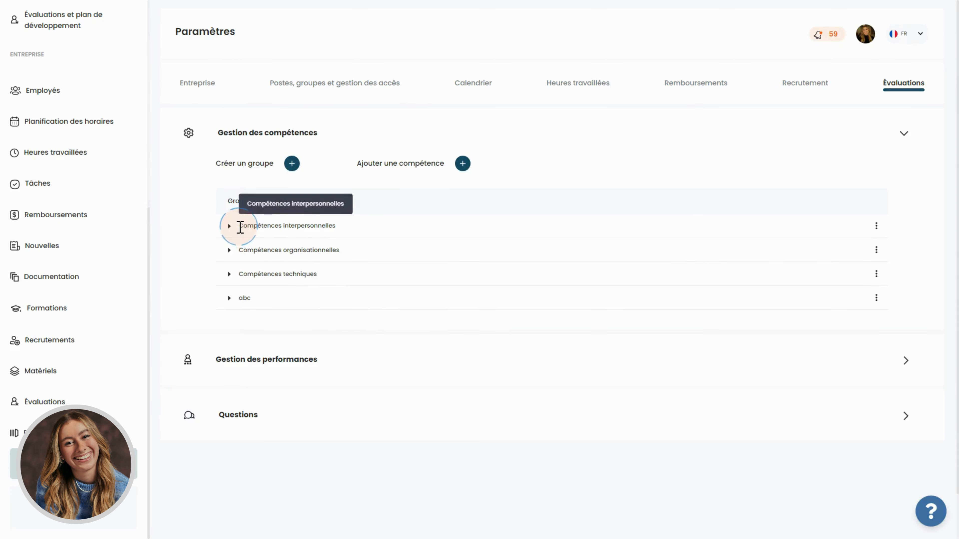
Expand Compétences interpersonnelles, view the edit form of "Communication efficace avec les collègues et les supérieurs", and cancel it
{"action": "left_click", "coordinate": [245, 229]}
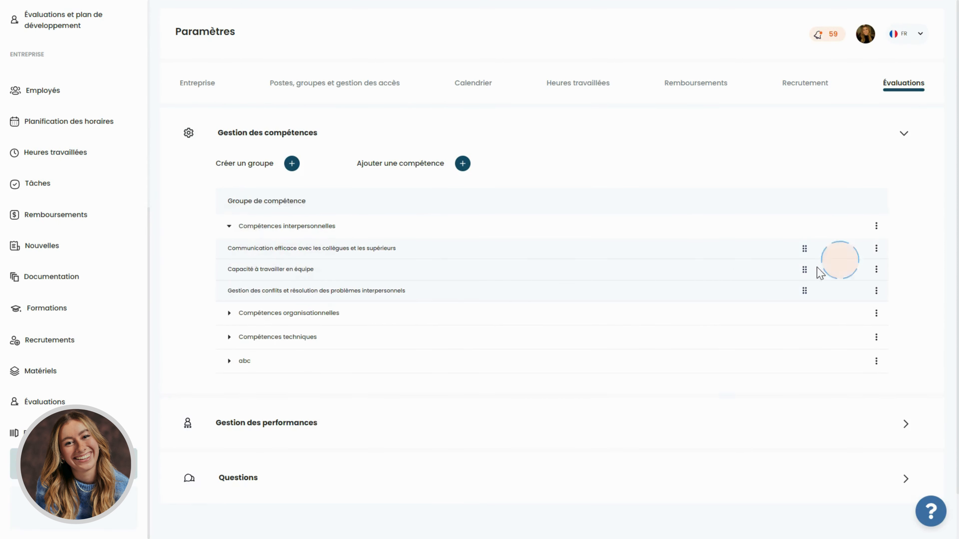
{"action": "left_click", "coordinate": [876, 248]}
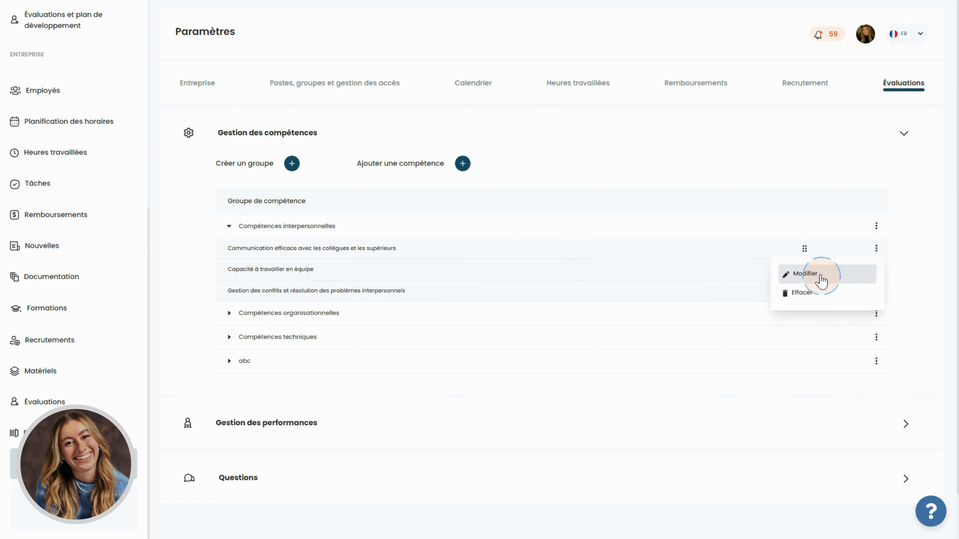
{"action": "left_click", "coordinate": [824, 282]}
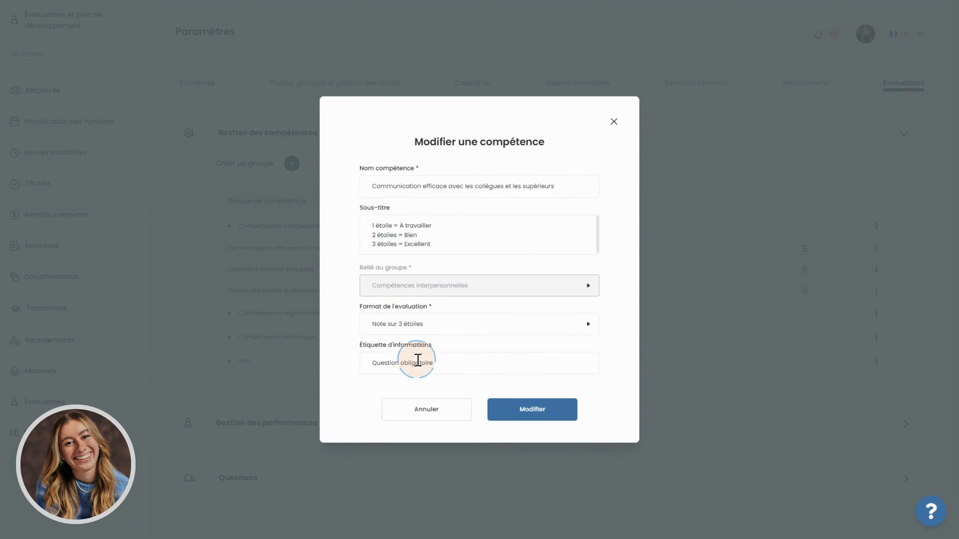
{"action": "left_click", "coordinate": [427, 411]}
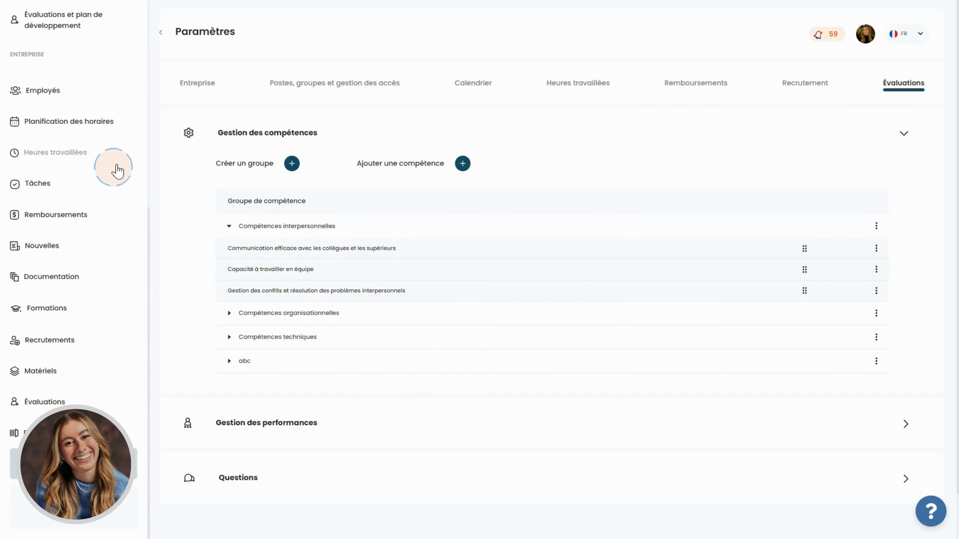
Open the first evaluation in Tâches assignées and expand its "Communication efficace avec les collègues et les supérieurs" item
{"action": "scroll", "coordinate": [115, 169], "scroll_direction": "up", "scroll_amount": 3}
{"action": "left_click", "coordinate": [67, 84]}
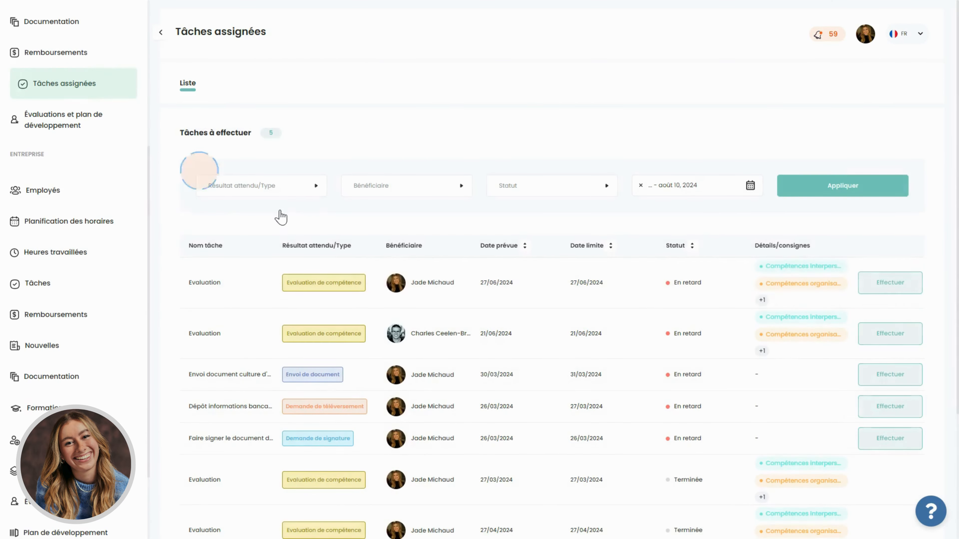
{"action": "left_click", "coordinate": [908, 281]}
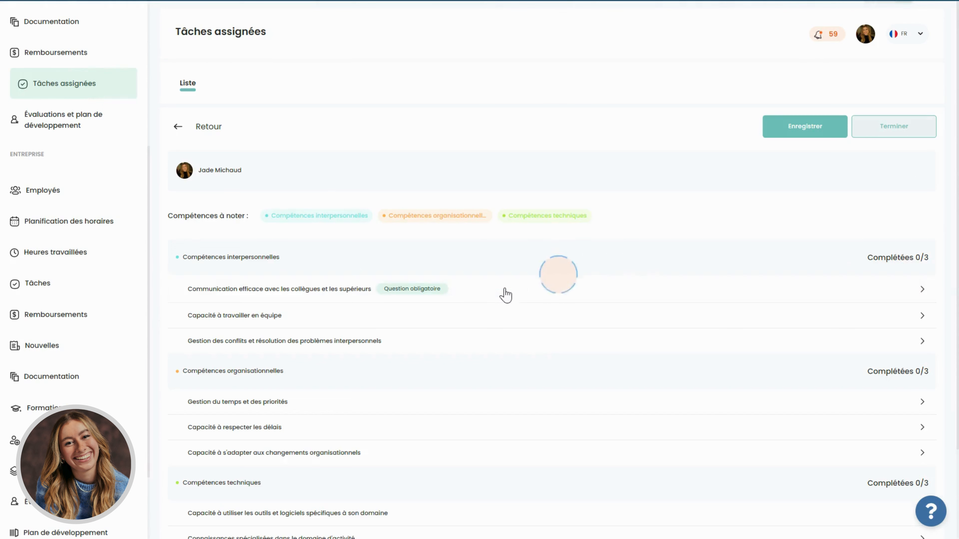
{"action": "left_click", "coordinate": [336, 298]}
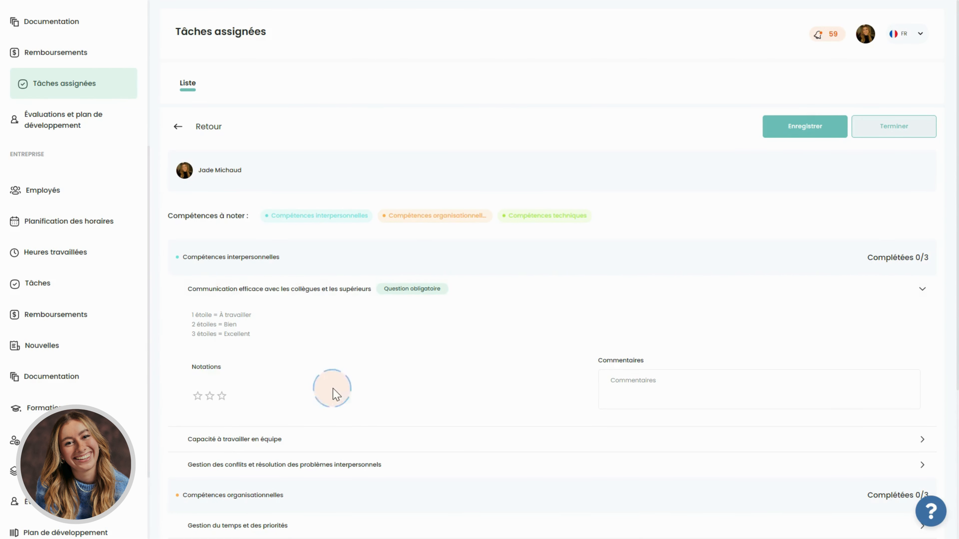
Return to the Évaluations settings and expand both Gestion des performances and Gestion des compétences
{"action": "scroll", "coordinate": [37, 525], "scroll_direction": "down", "scroll_amount": 3}
{"action": "left_click", "coordinate": [41, 526]}
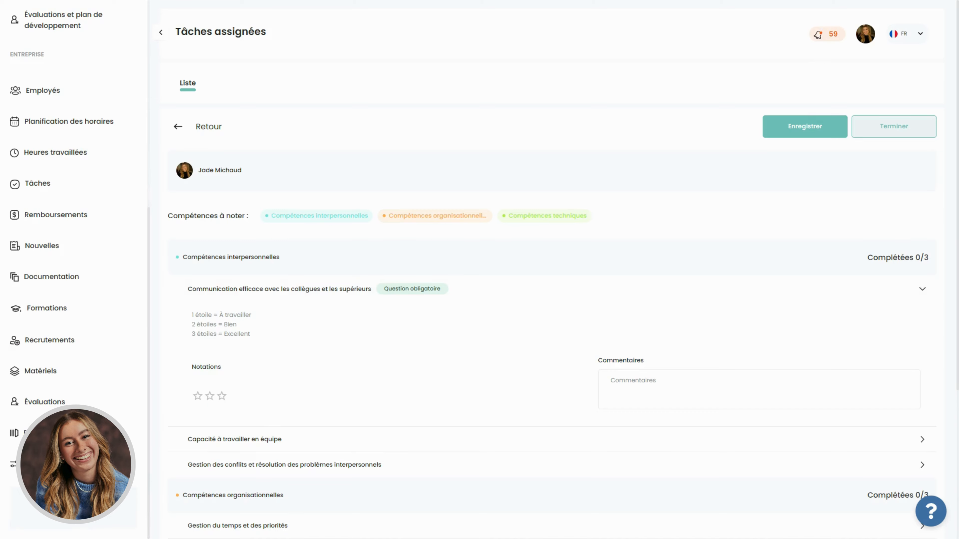
{"action": "left_click", "coordinate": [895, 87]}
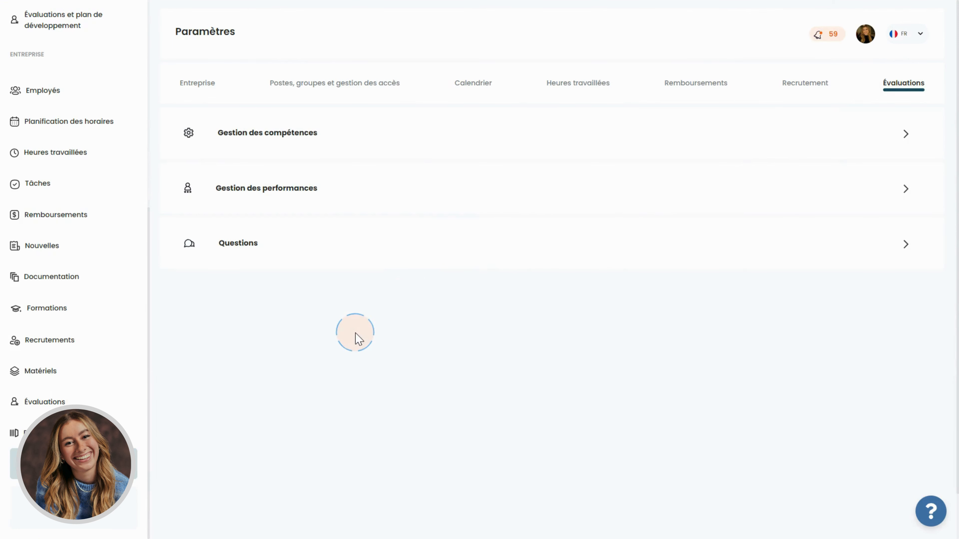
{"action": "left_click", "coordinate": [328, 189]}
{"action": "left_click", "coordinate": [298, 130]}
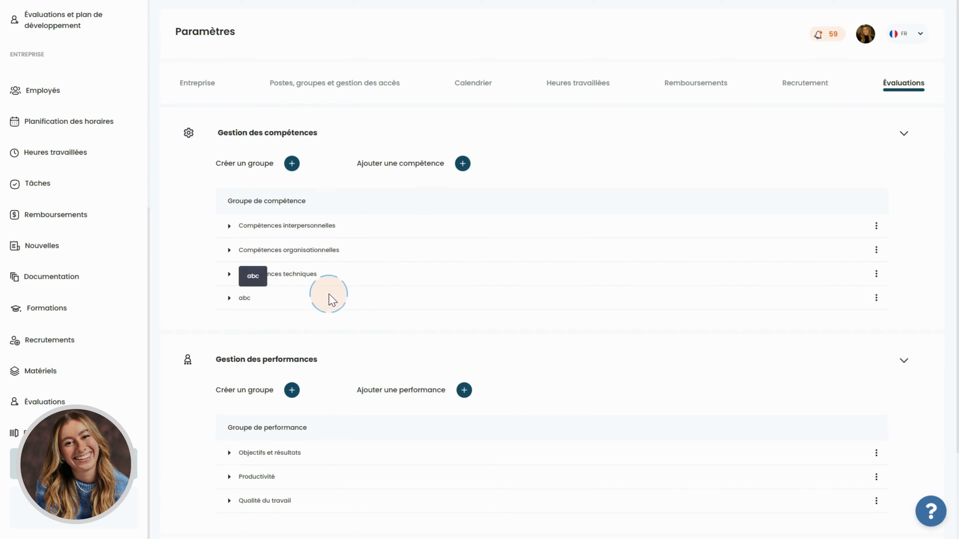
Expand the Questions section and open the form for creating a question
{"action": "scroll", "coordinate": [355, 310], "scroll_direction": "down", "scroll_amount": 3}
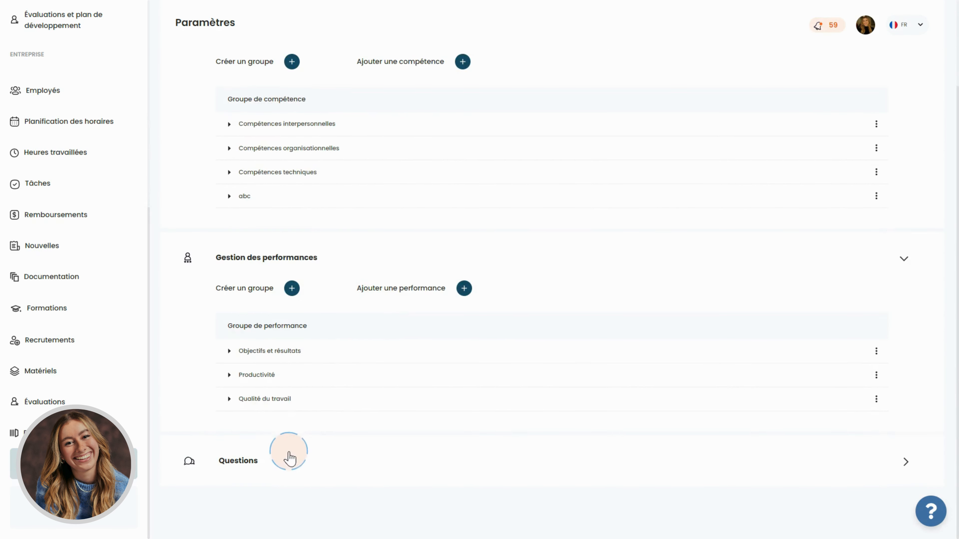
{"action": "left_click", "coordinate": [292, 450]}
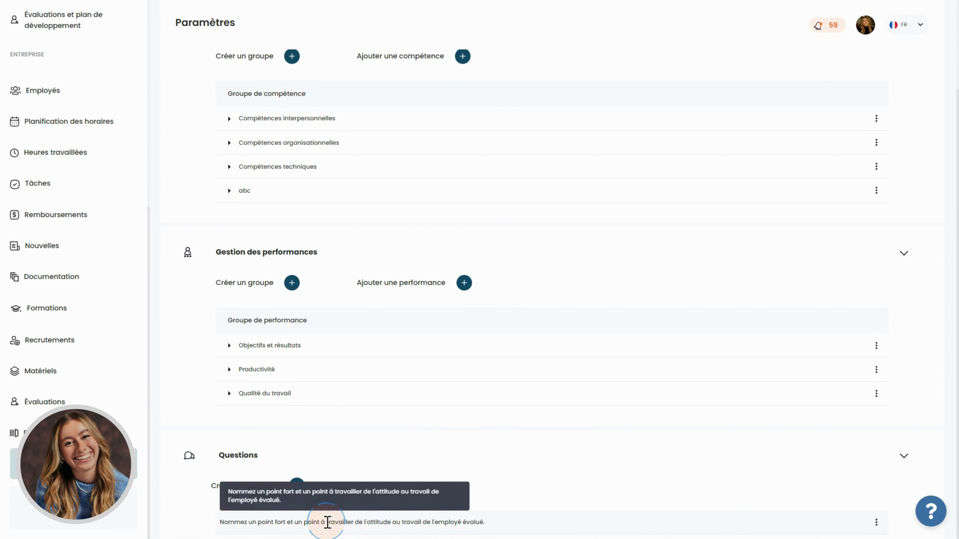
{"action": "left_click", "coordinate": [297, 485]}
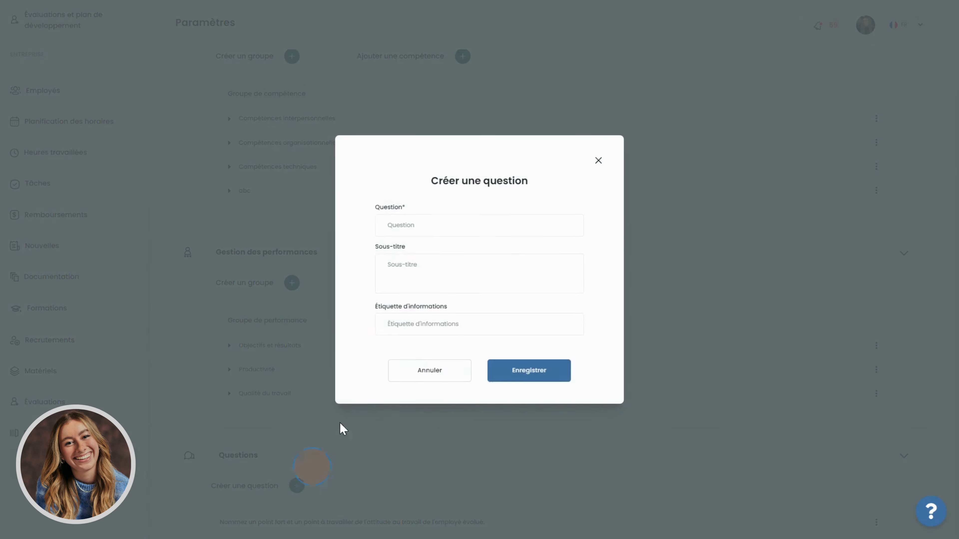